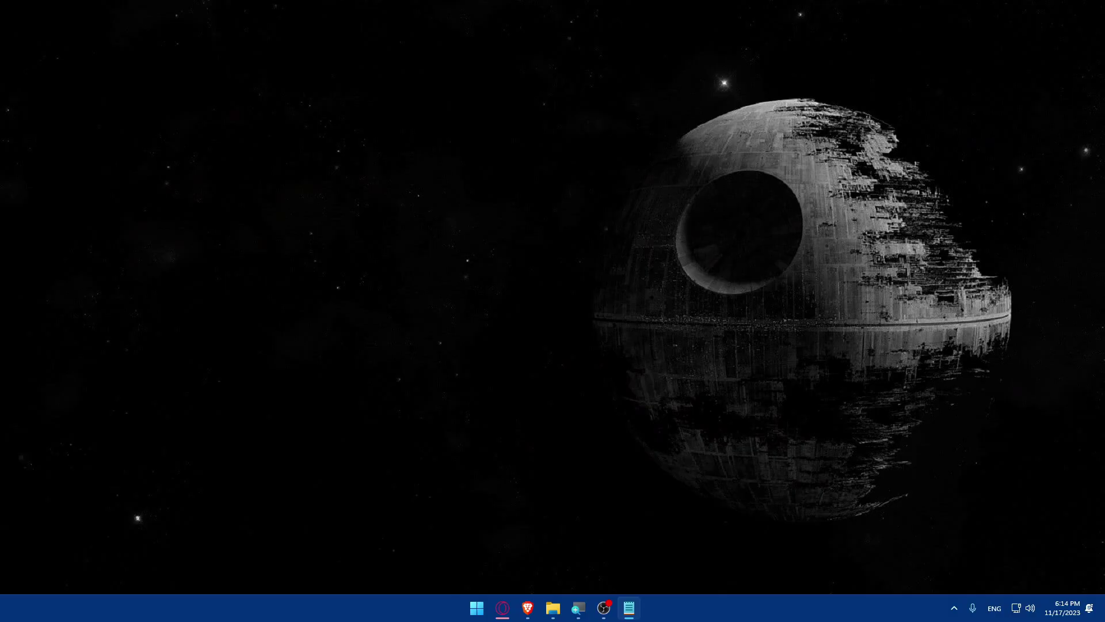
Step: Launch Brave from the taskbar so it opens on a blank New Tab page
left_click(502, 608)
left_click(527, 608)
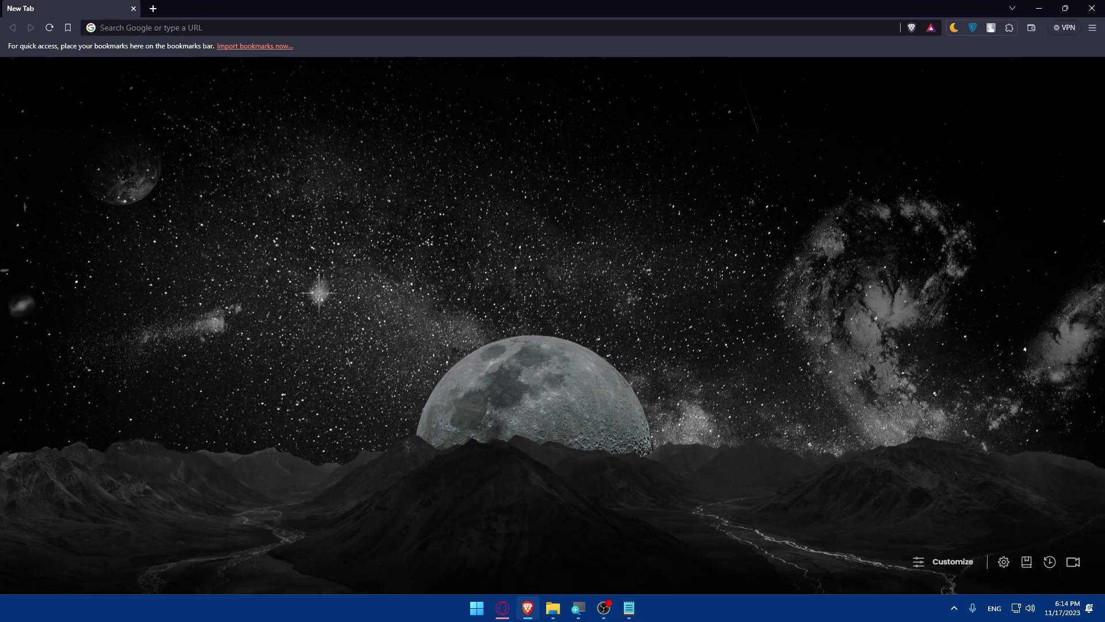
Step: Load bitget.com in Brave's address bar
key("alt+Tab")
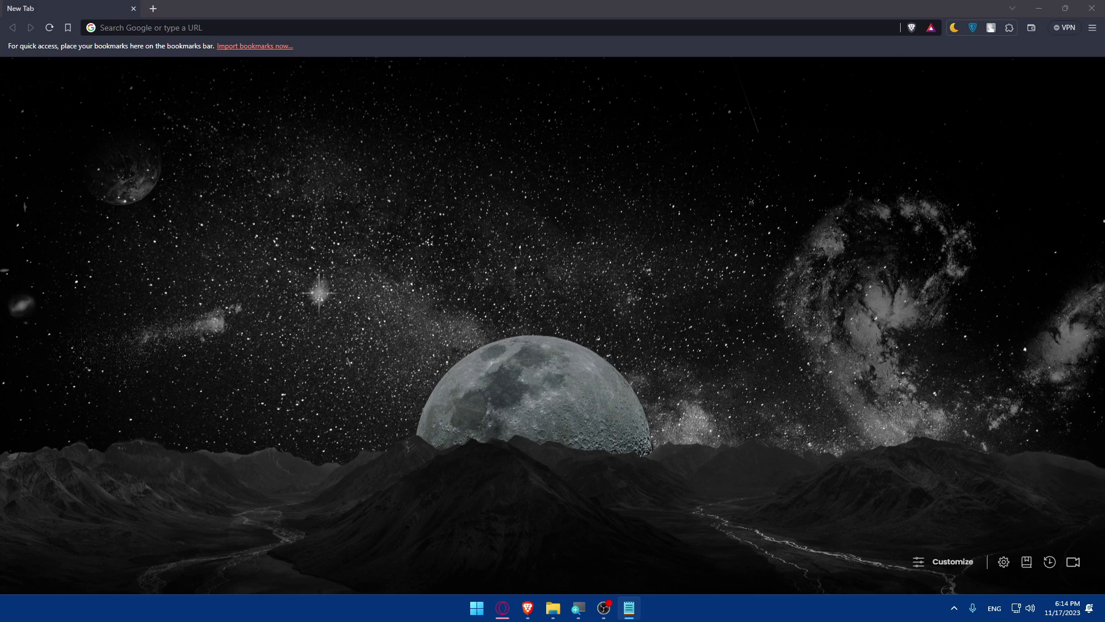
left_click(153, 26)
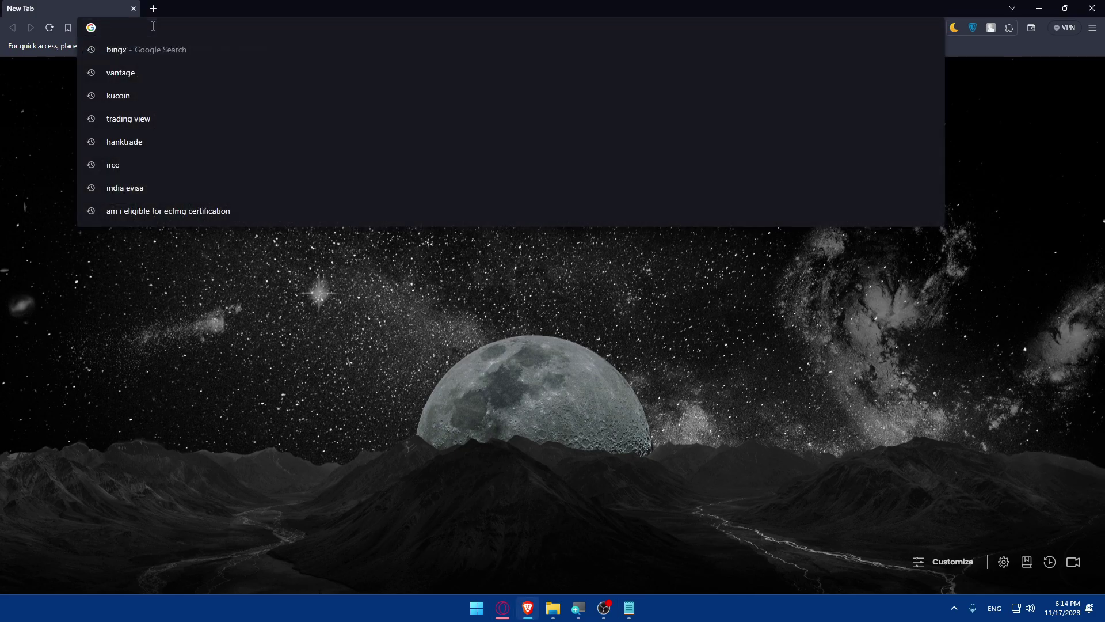
type("bitg")
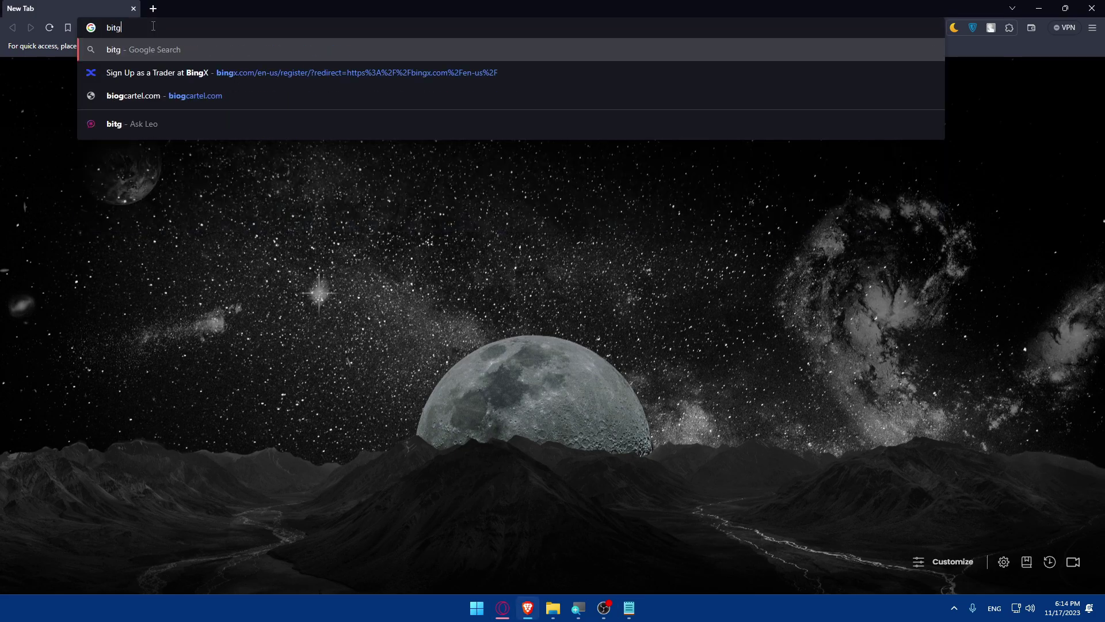
type("et.com")
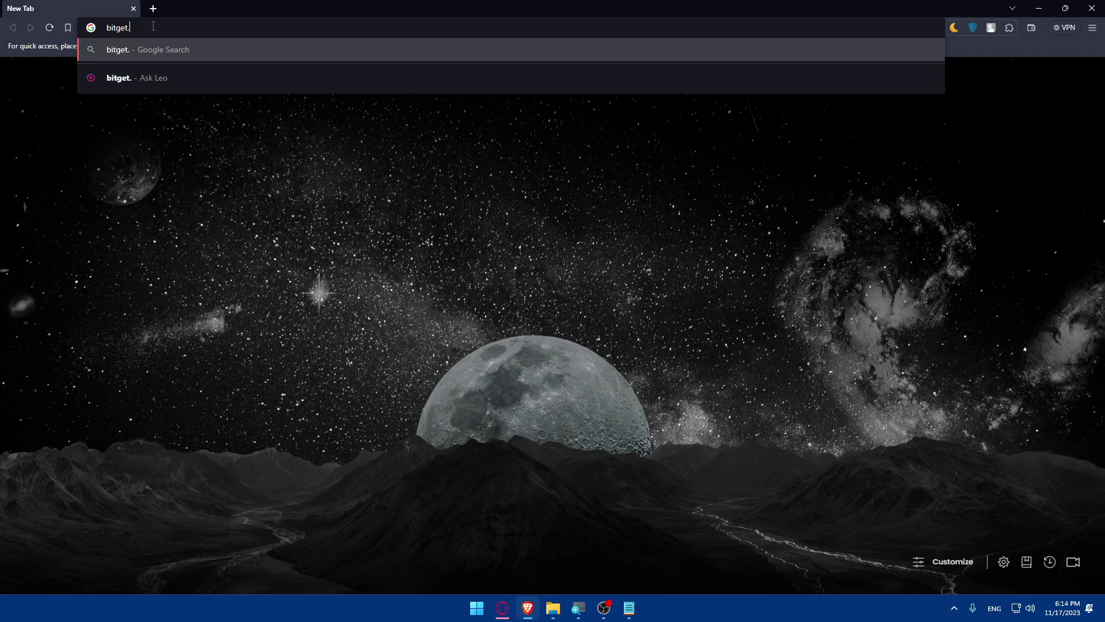
key("Return")
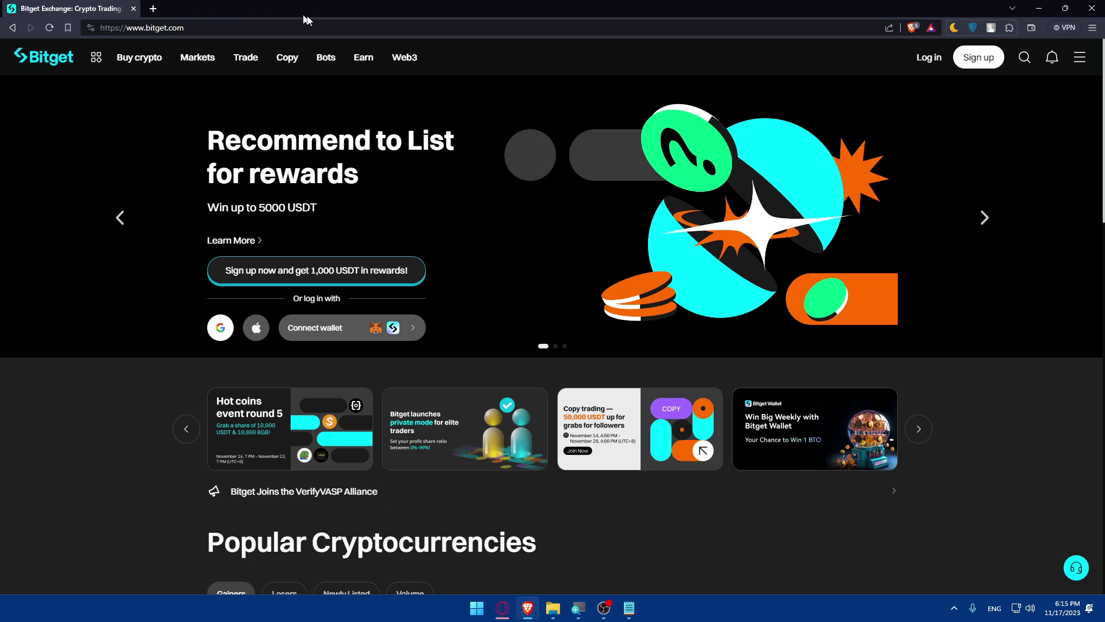
scroll(568, 182, "down", 15)
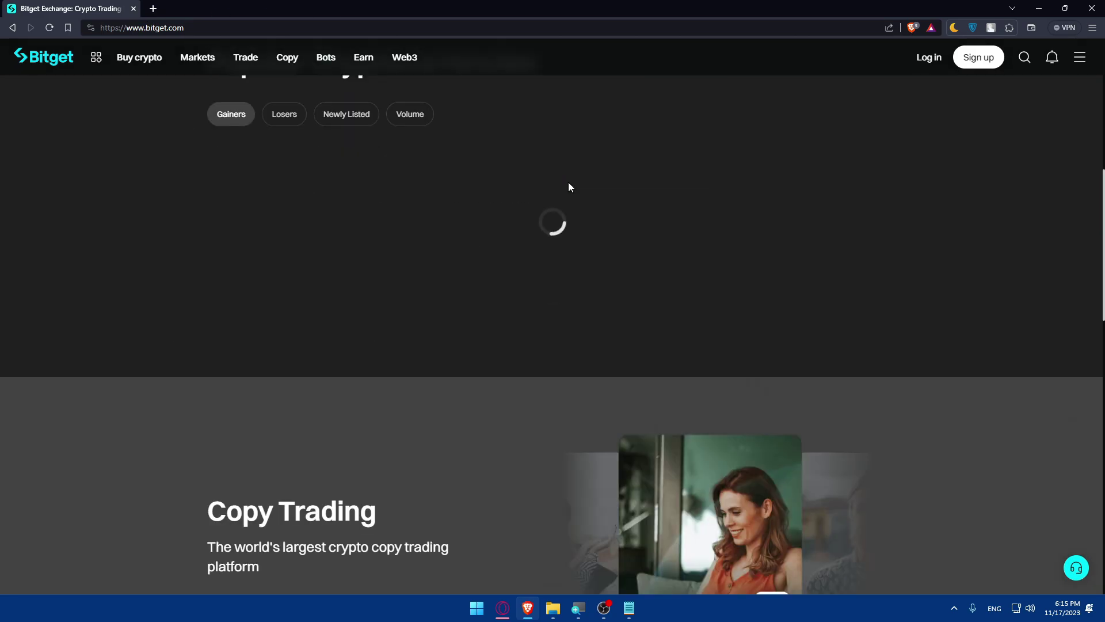
scroll(568, 182, "down", 10)
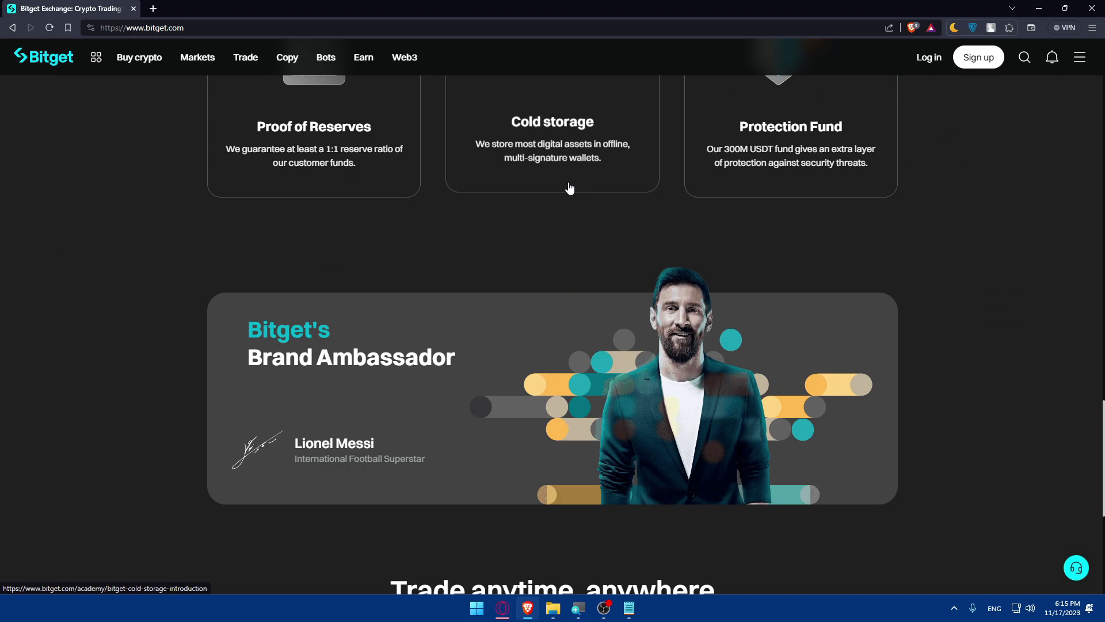
scroll(591, 216, "up", 3)
scroll(592, 225, "down", 5)
scroll(593, 224, "up", 3)
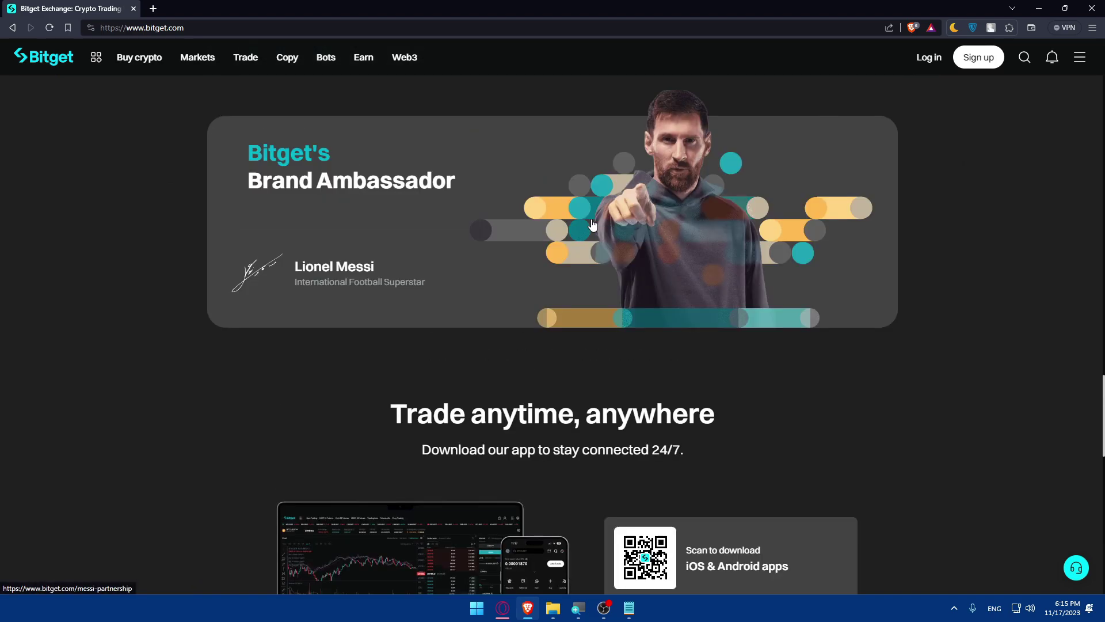
scroll(590, 223, "down", 10)
scroll(587, 222, "up", 3)
scroll(585, 217, "up", 20)
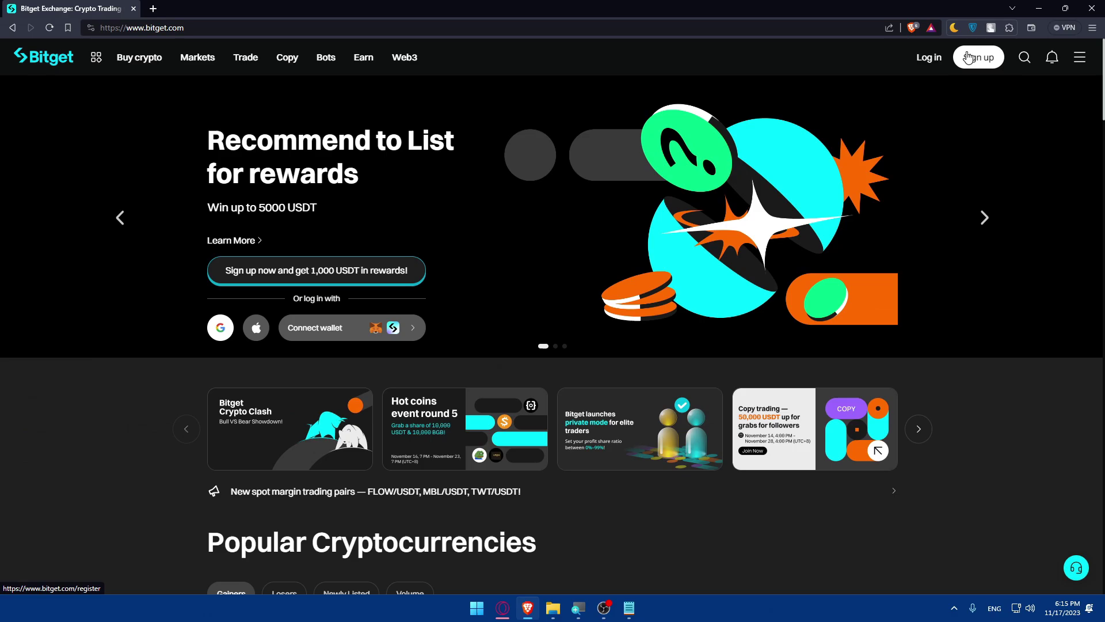
Step: Open Bitget's sign-up page, look at the Log in and wallet options, then return to Register
left_click(969, 57)
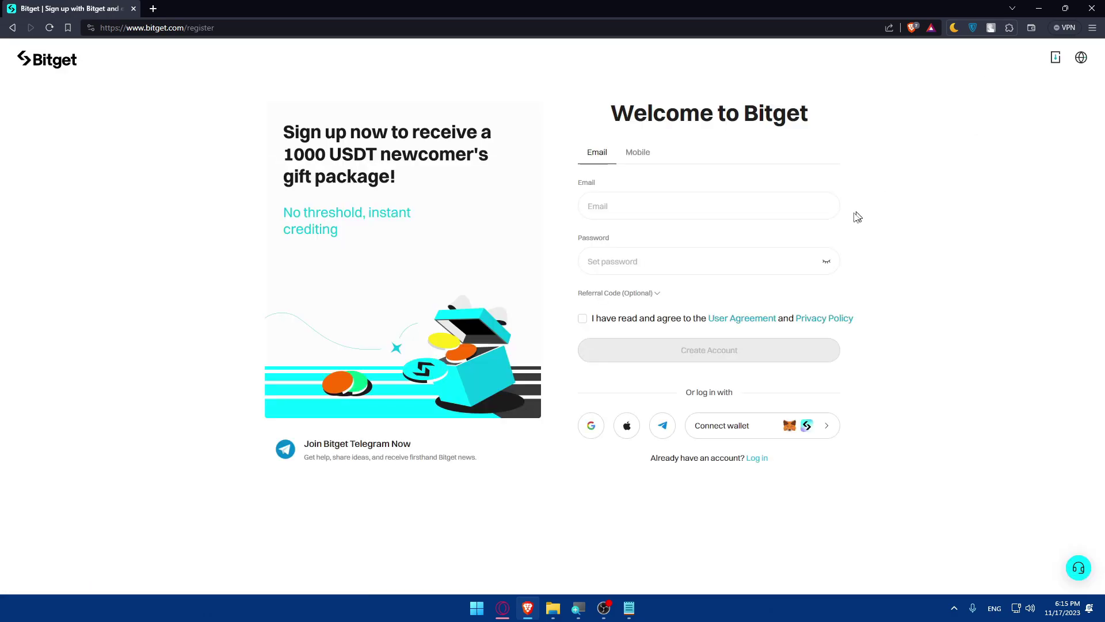
left_click(755, 458)
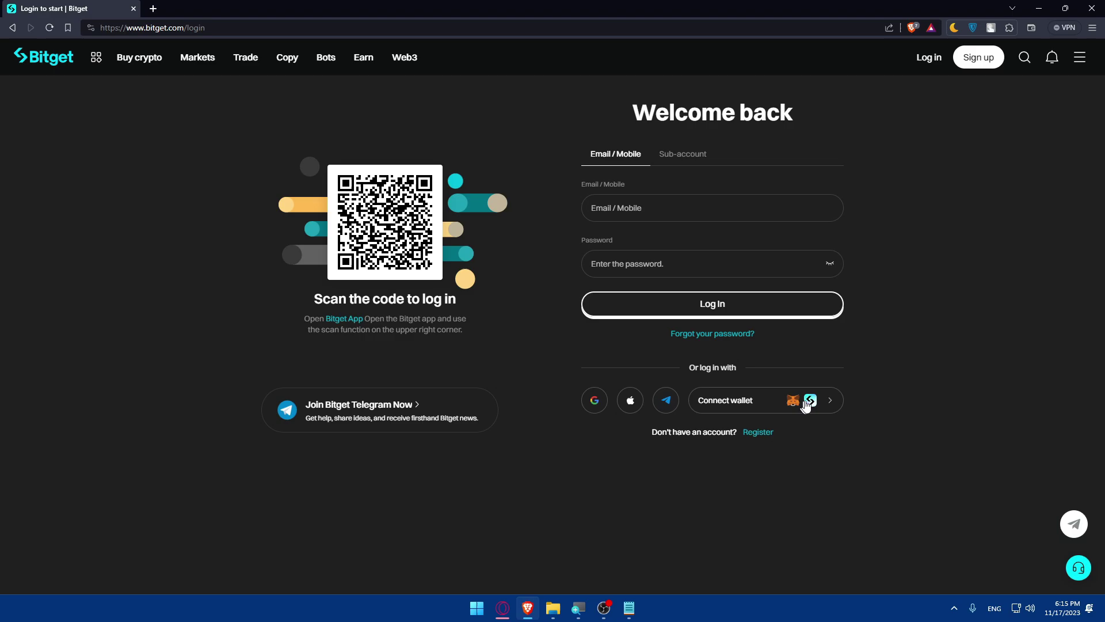
left_click(827, 405)
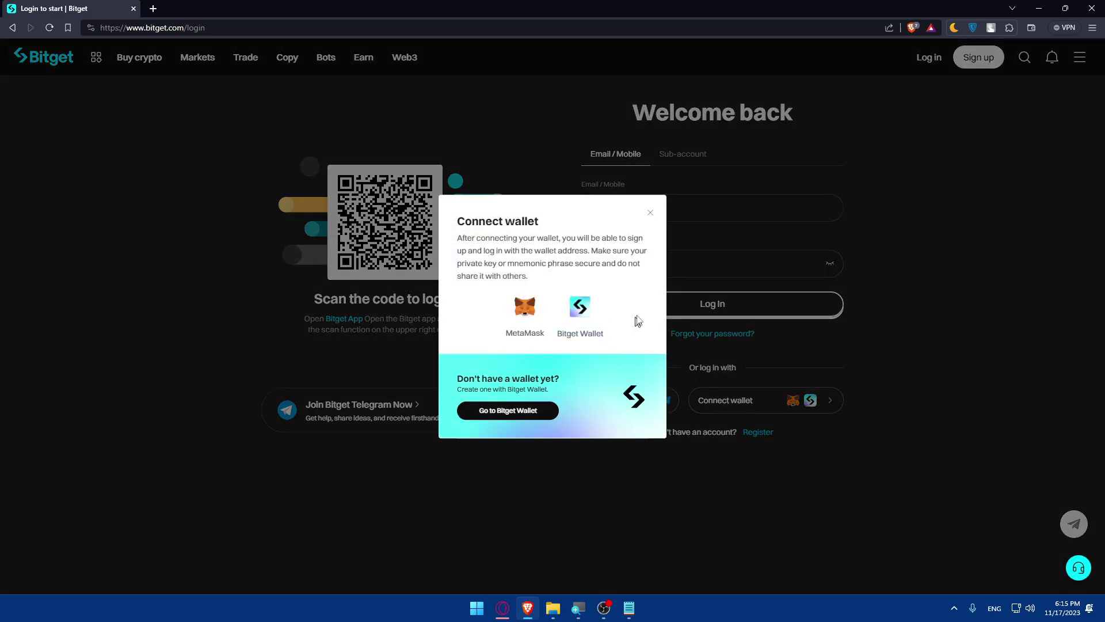
left_click(651, 215)
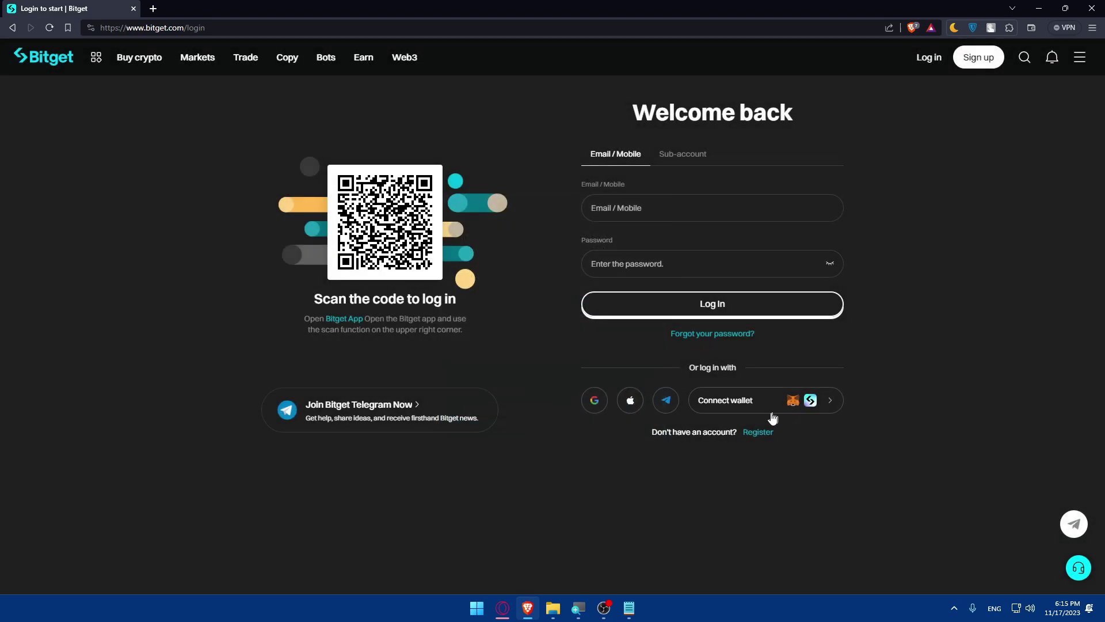
left_click(746, 433)
Step: Register with a Google account and solve the slider puzzle verification
left_click(593, 429)
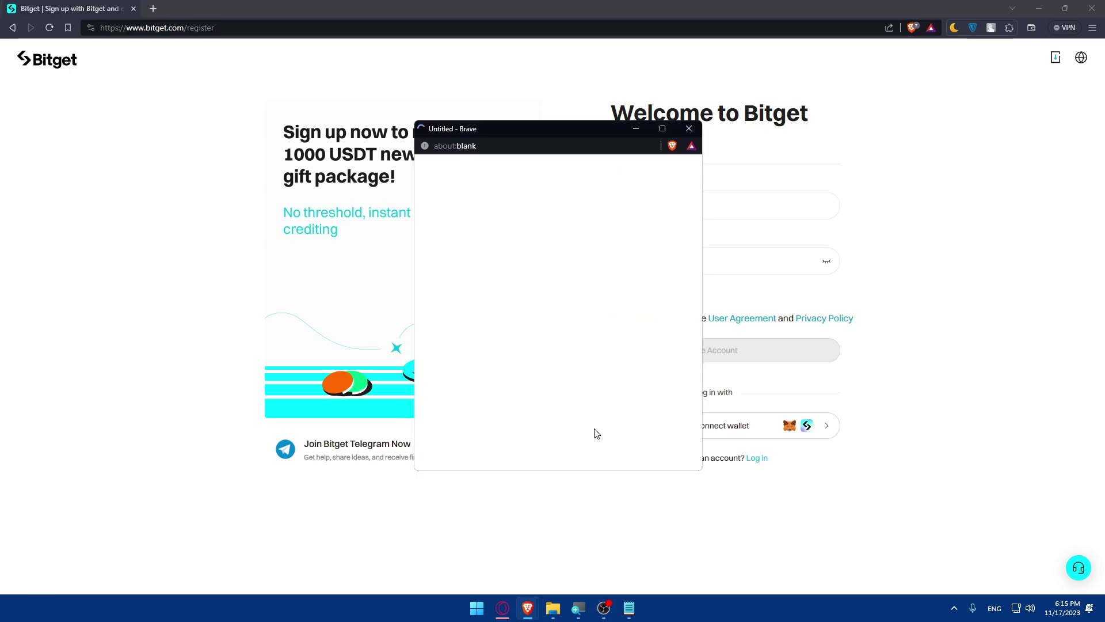
left_click(529, 344)
left_click(642, 341)
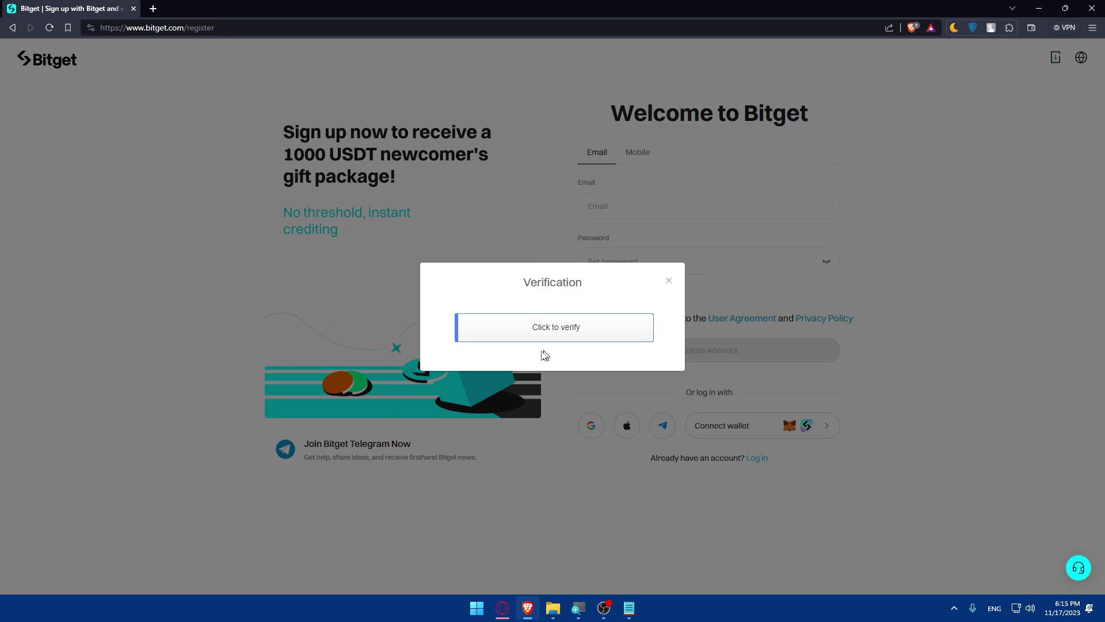
left_click(479, 335)
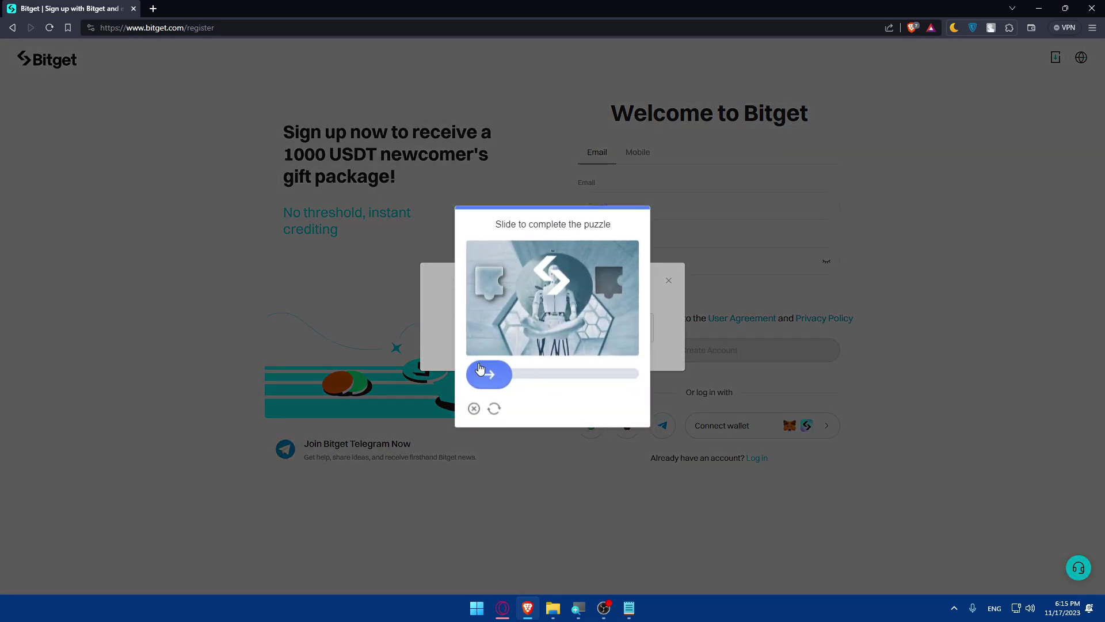
left_click_drag(480, 369, 633, 387)
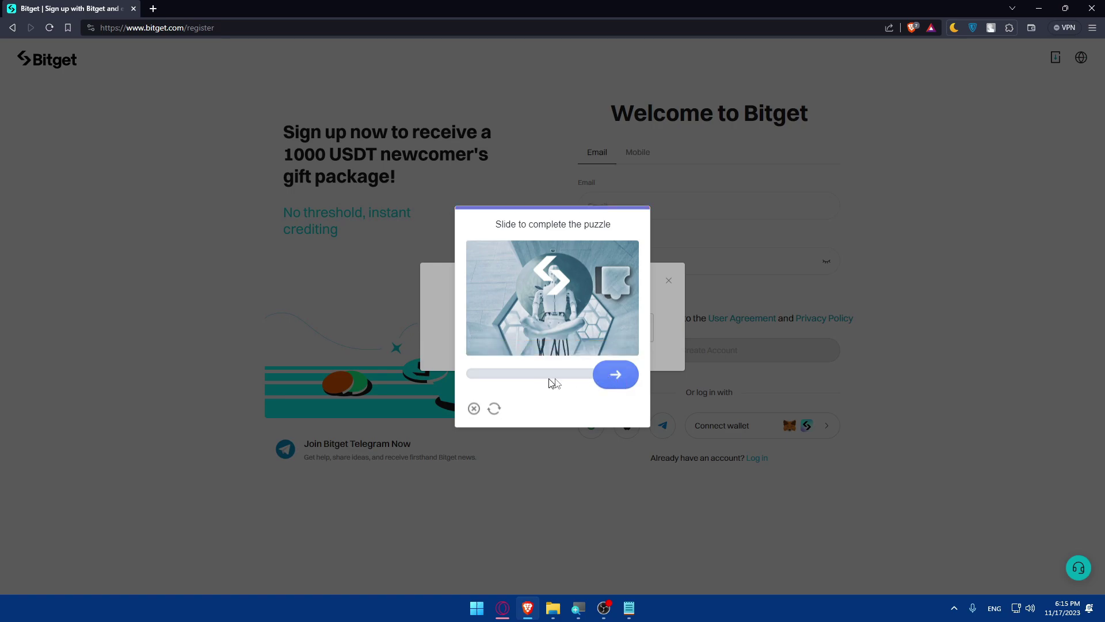
left_click_drag(488, 381, 604, 374)
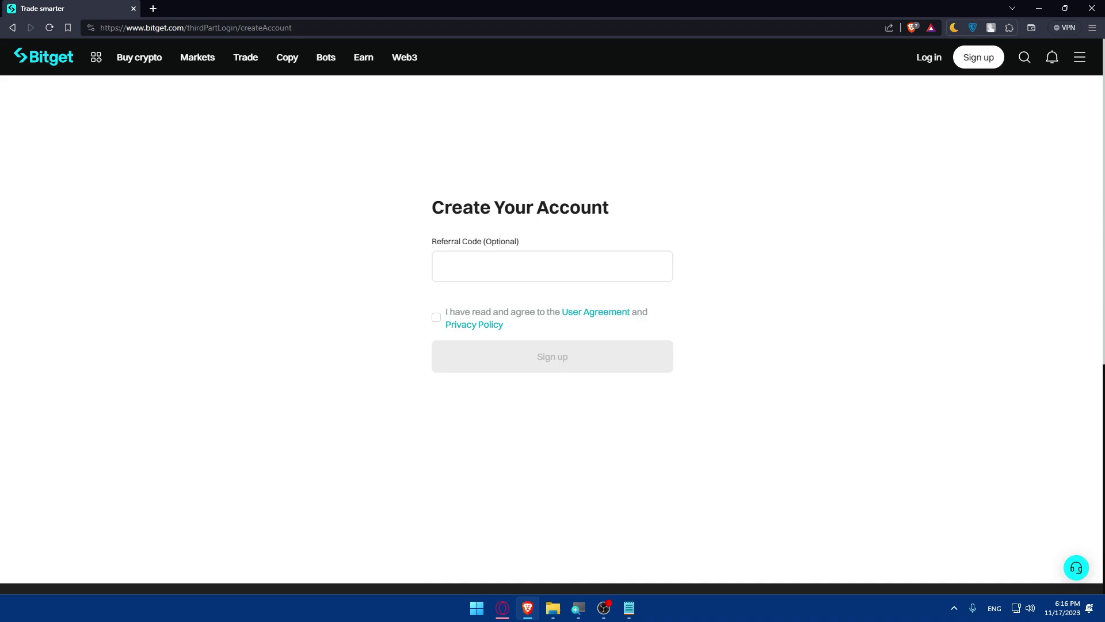
Step: Accept the User Agreement, submit sign-up, pass the slider check, and open the account dashboard
left_click(435, 319)
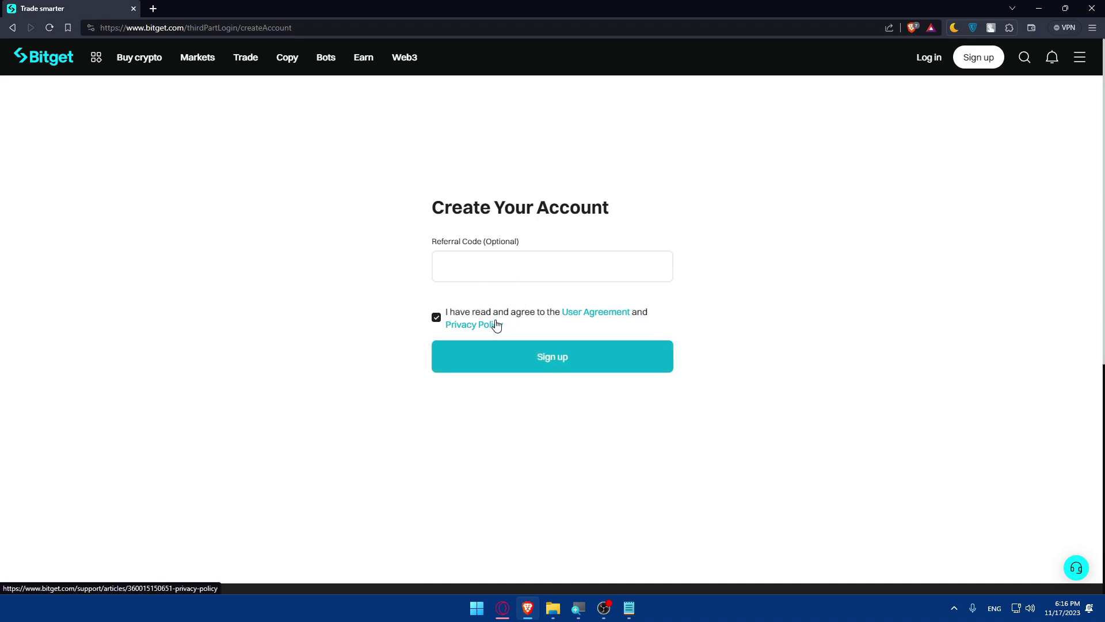
left_click(490, 361)
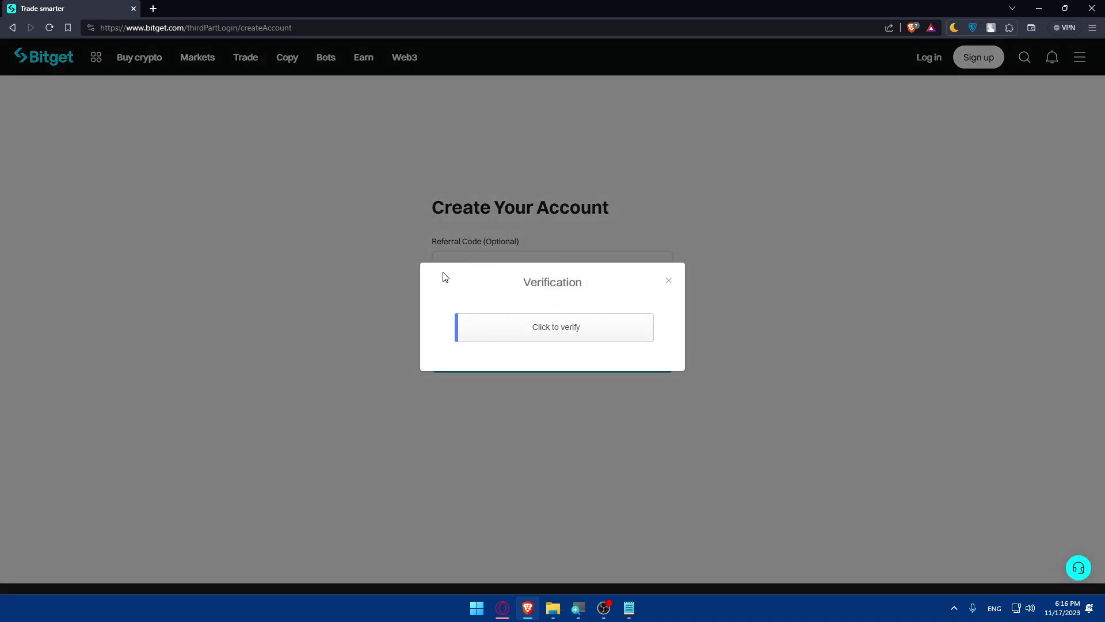
left_click(503, 332)
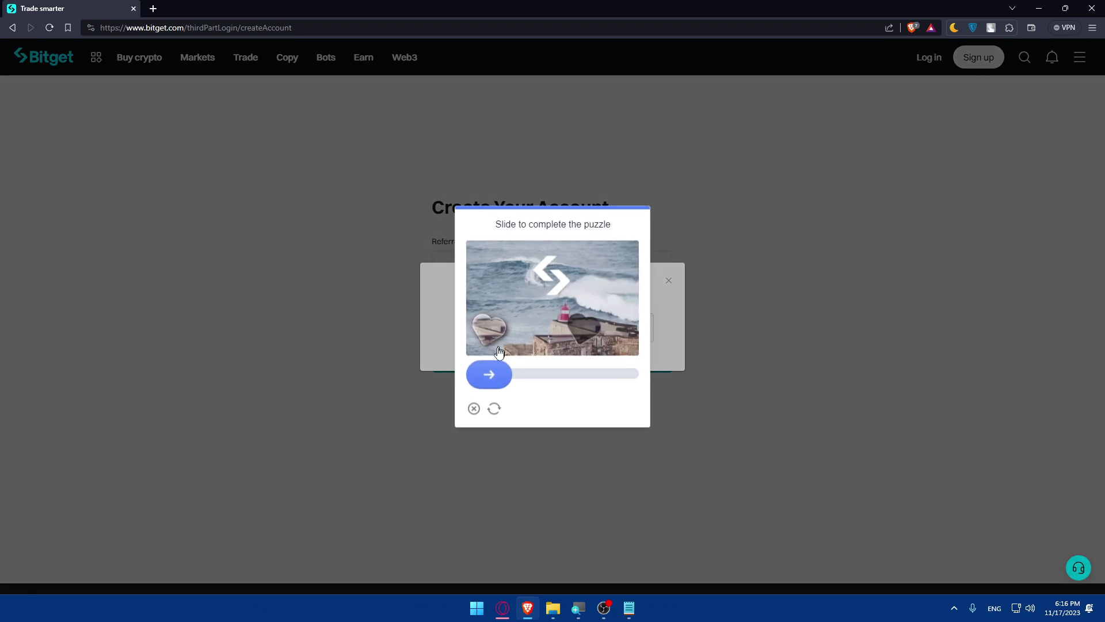
left_click_drag(486, 373, 584, 375)
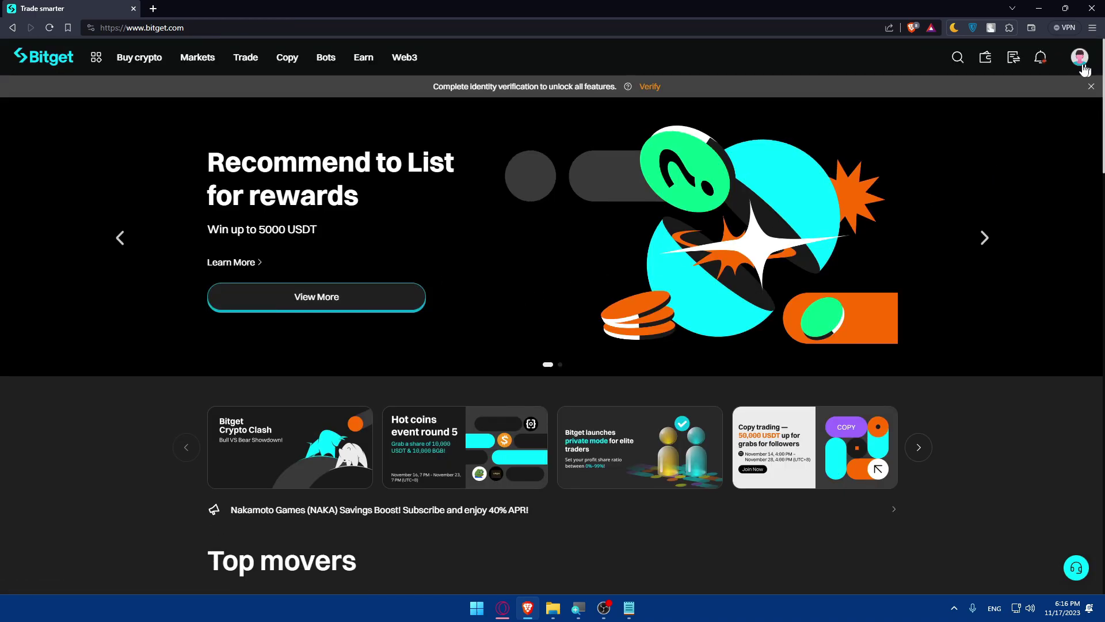
mouse_move(1071, 68)
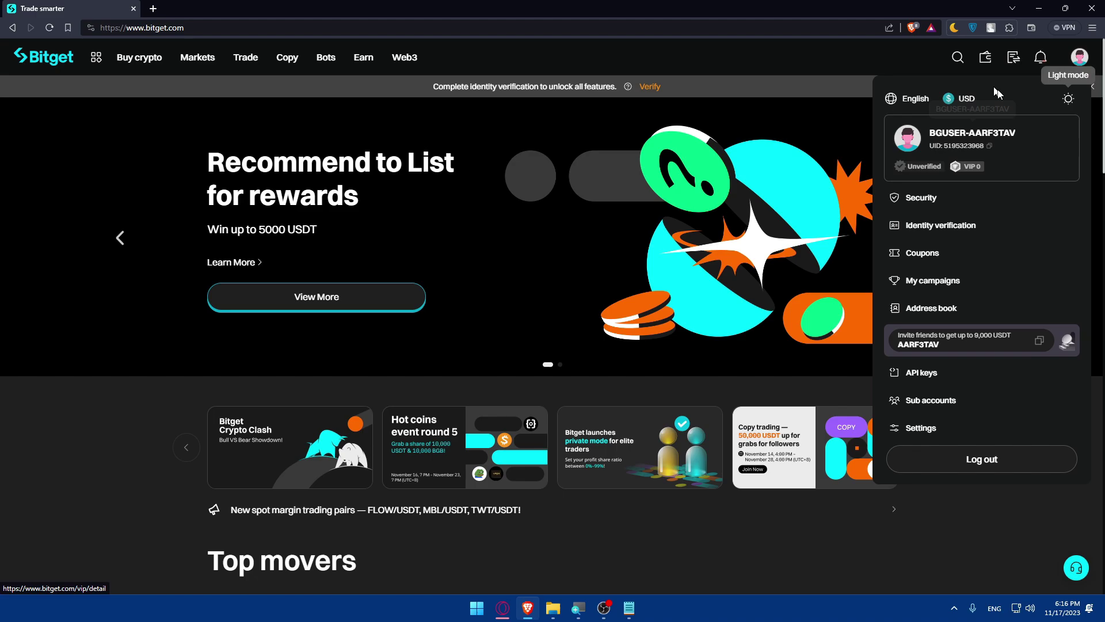
left_click(978, 224)
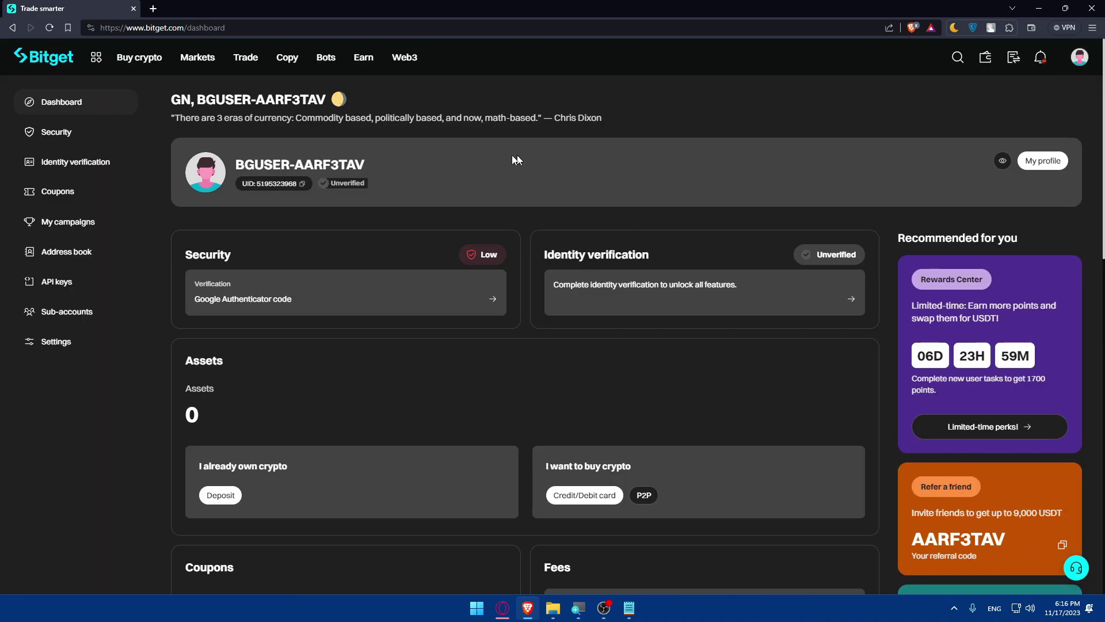
Step: Load the TradingView site in a new browser tab
left_click(151, 9)
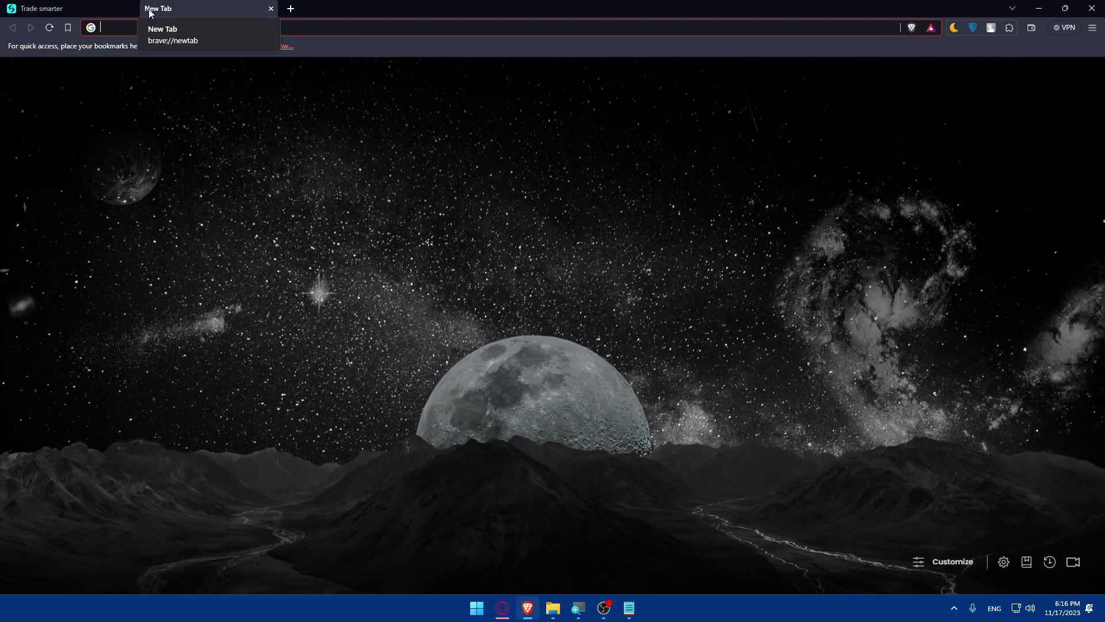
type("trad")
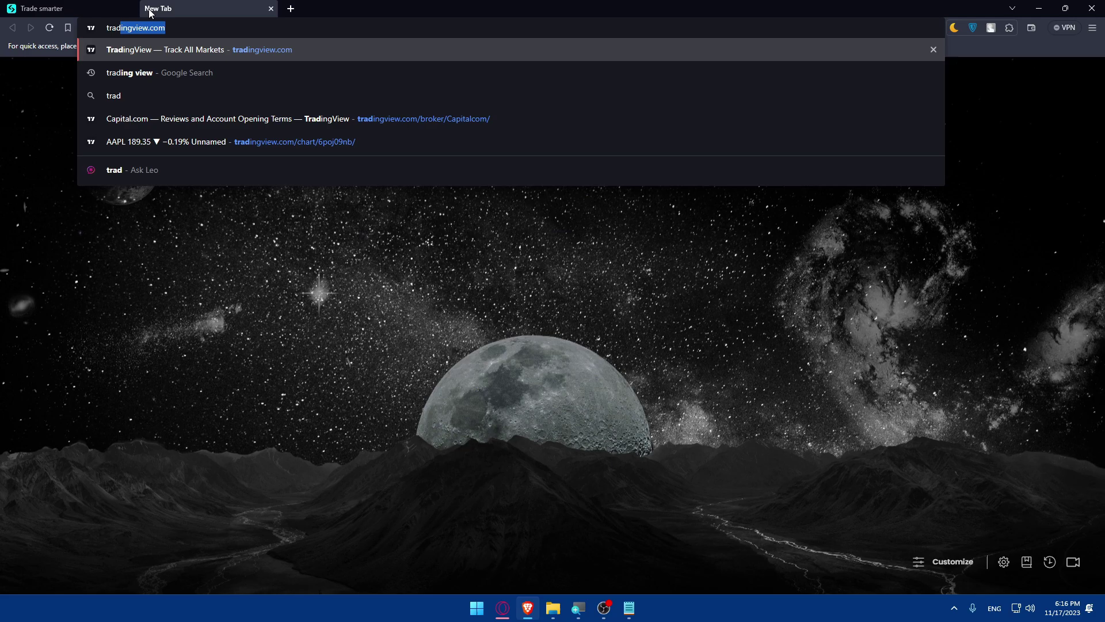
type("ingview.co")
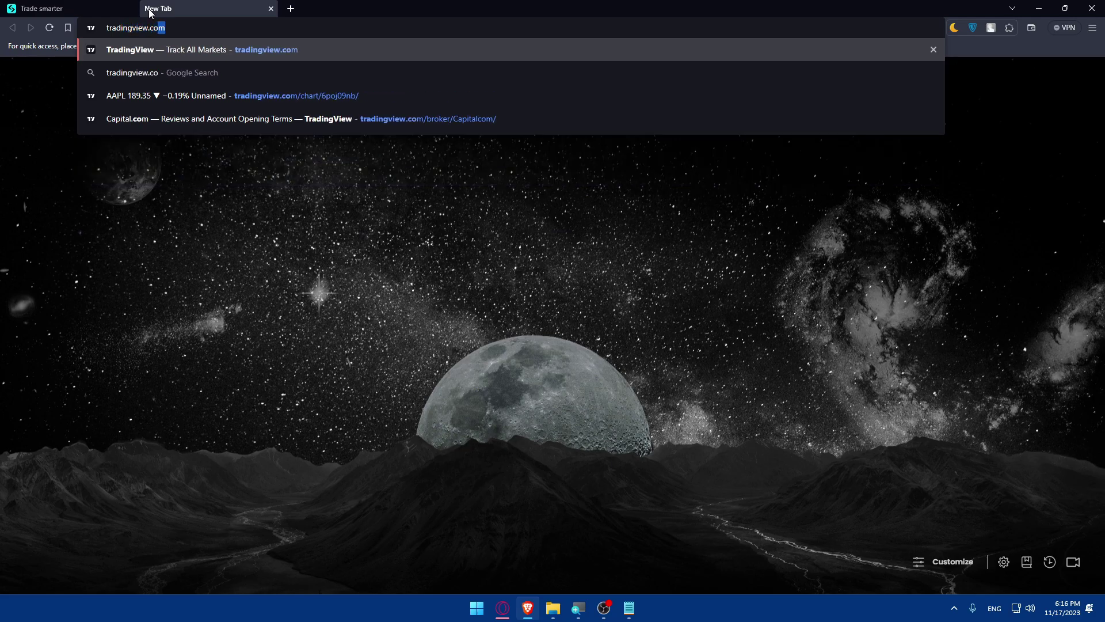
key("Return")
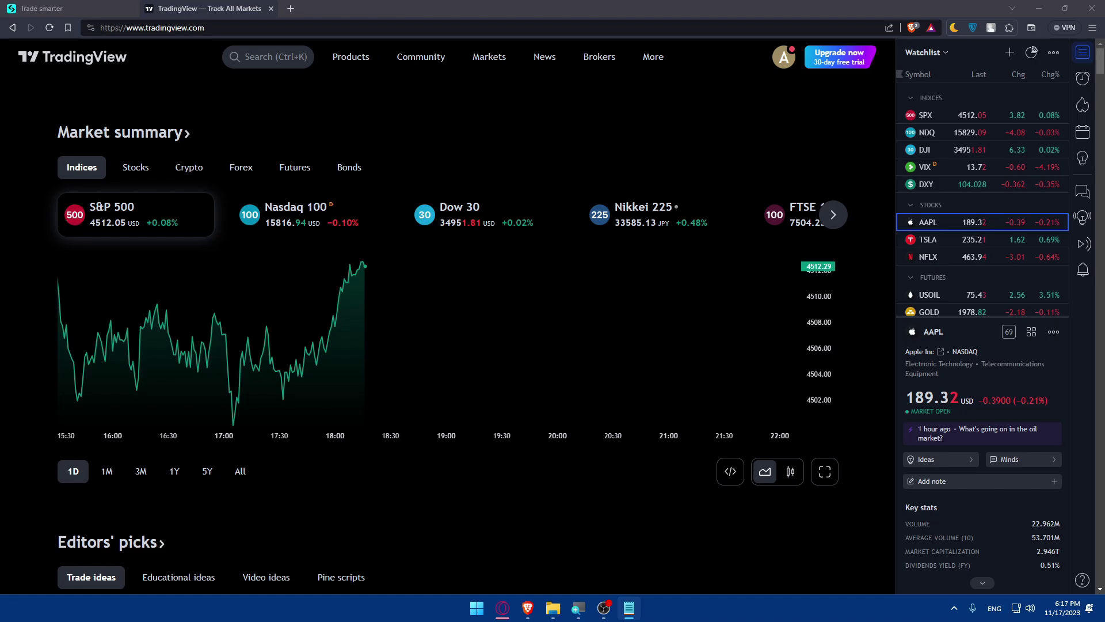
Step: Return to the Bitget dashboard tab
left_click(412, 144)
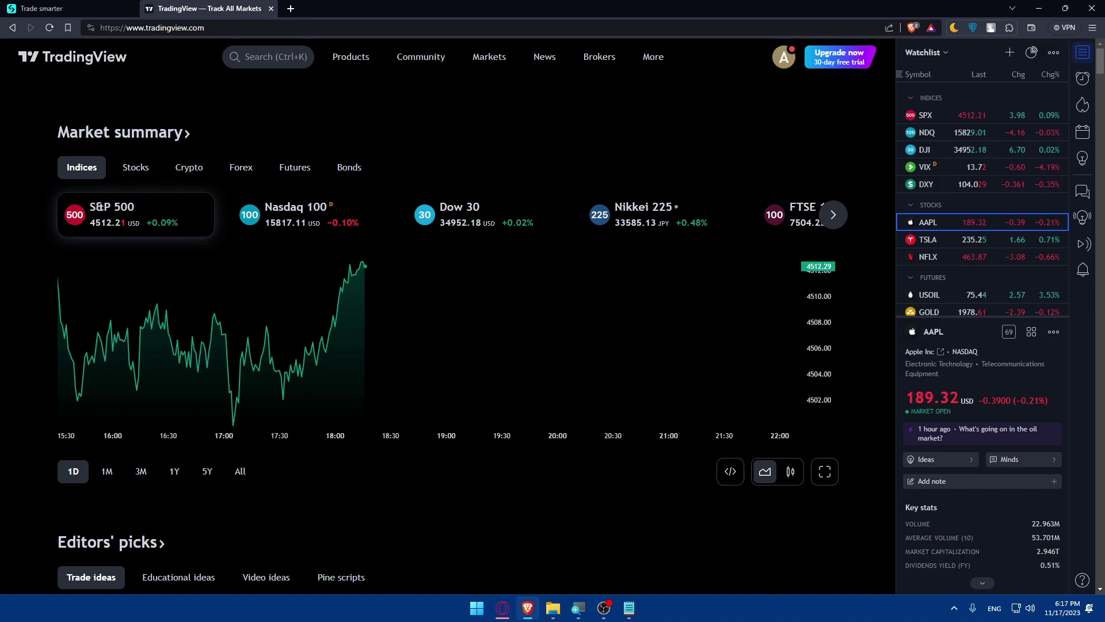
left_click(69, 8)
mouse_move(405, 57)
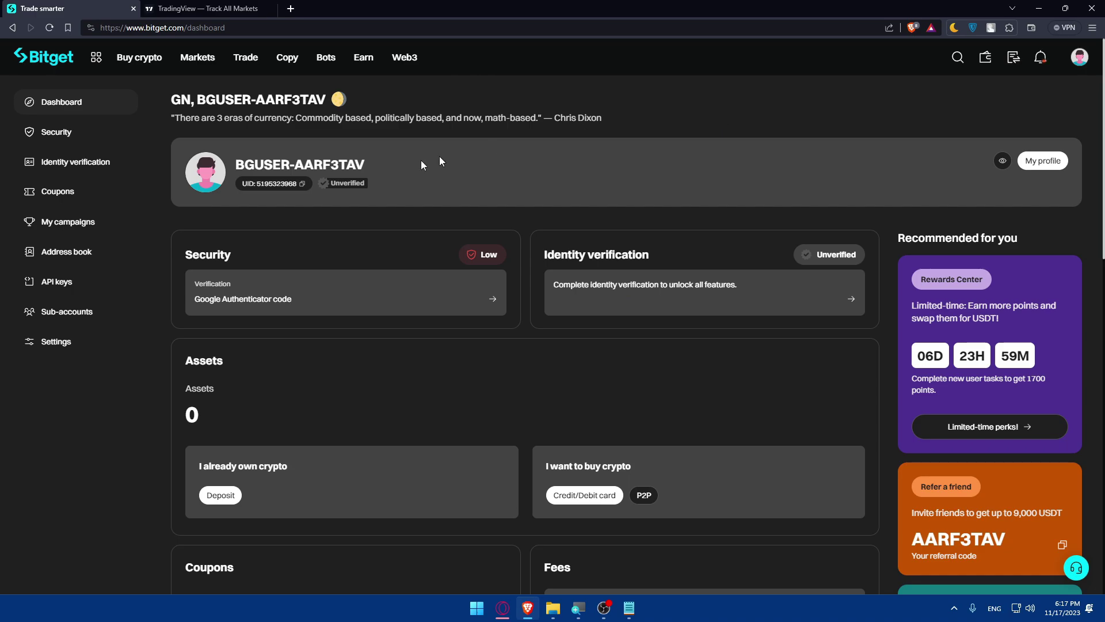
Step: Open Bitget's API keys page, agree to its Terms & Conditions, then go to TradingView
left_click(103, 283)
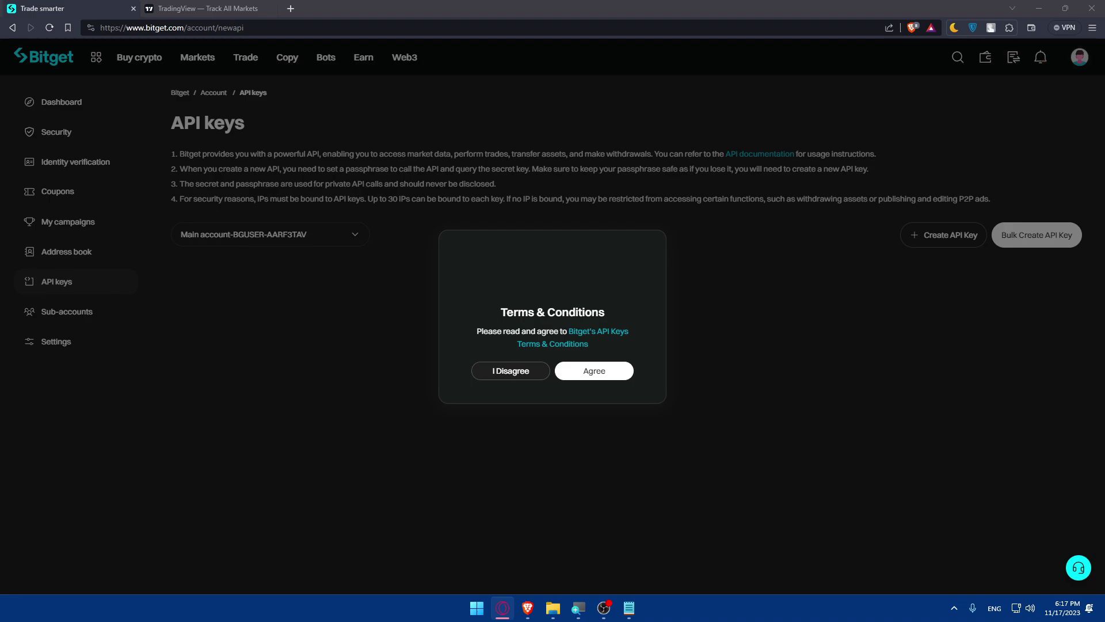
left_click(607, 372)
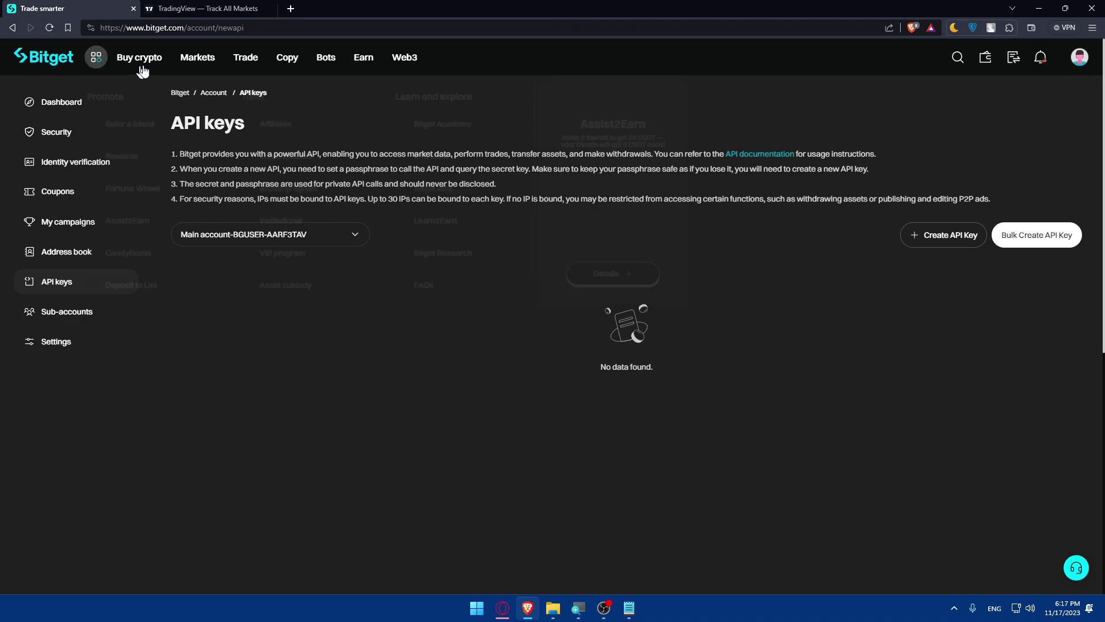
left_click(213, 8)
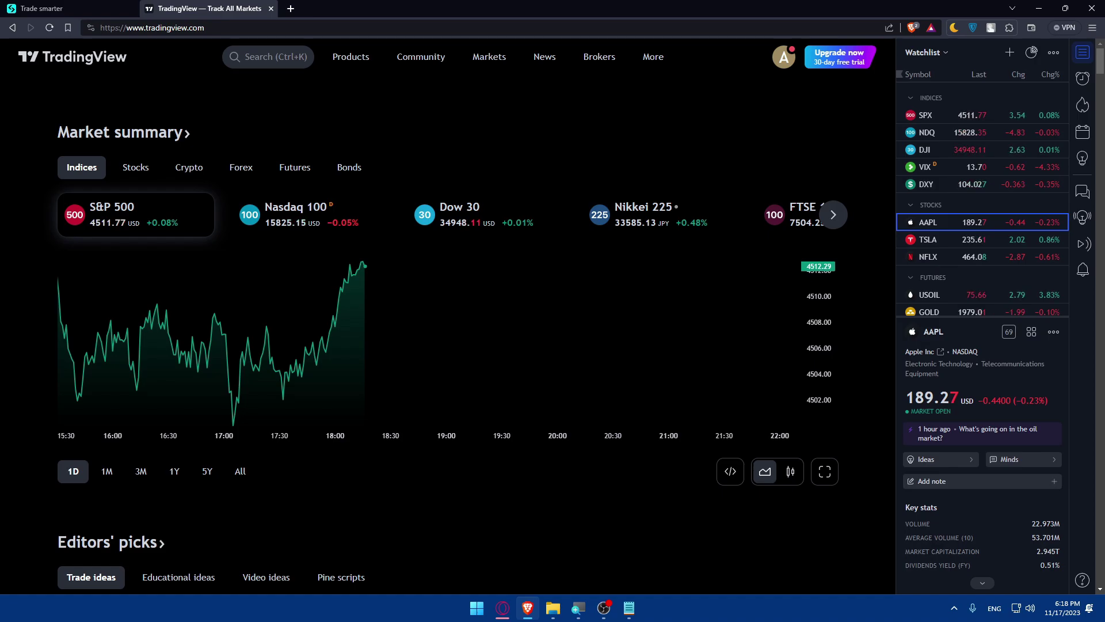
Step: Reopen the Bitget dashboard, then open FXOpen from TradingView's Brokers menu and press Trade
left_click(69, 8)
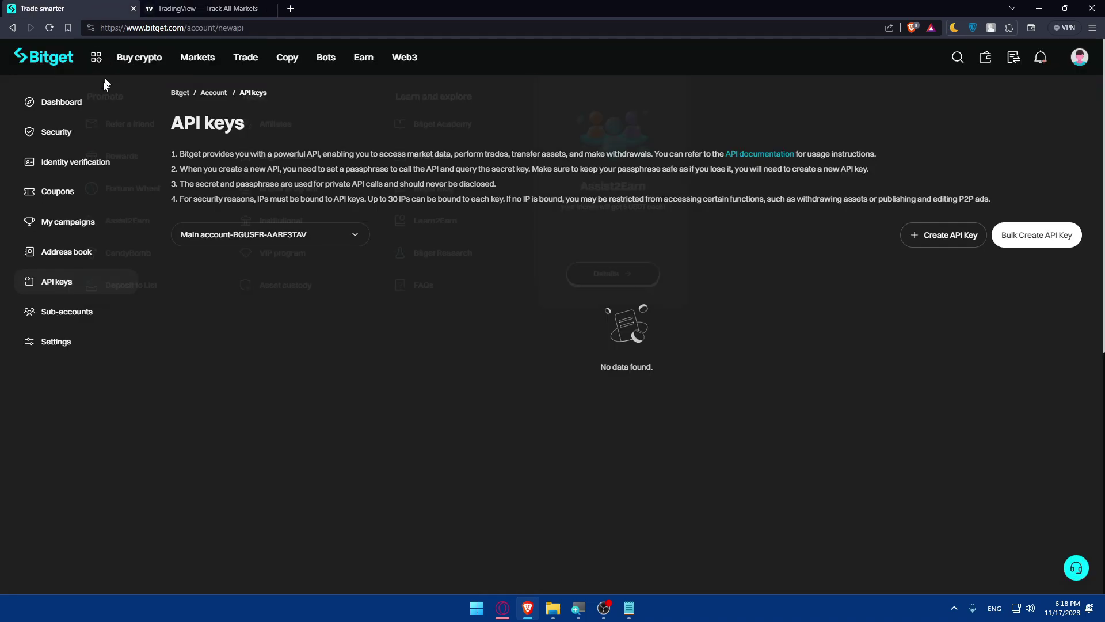
left_click(54, 103)
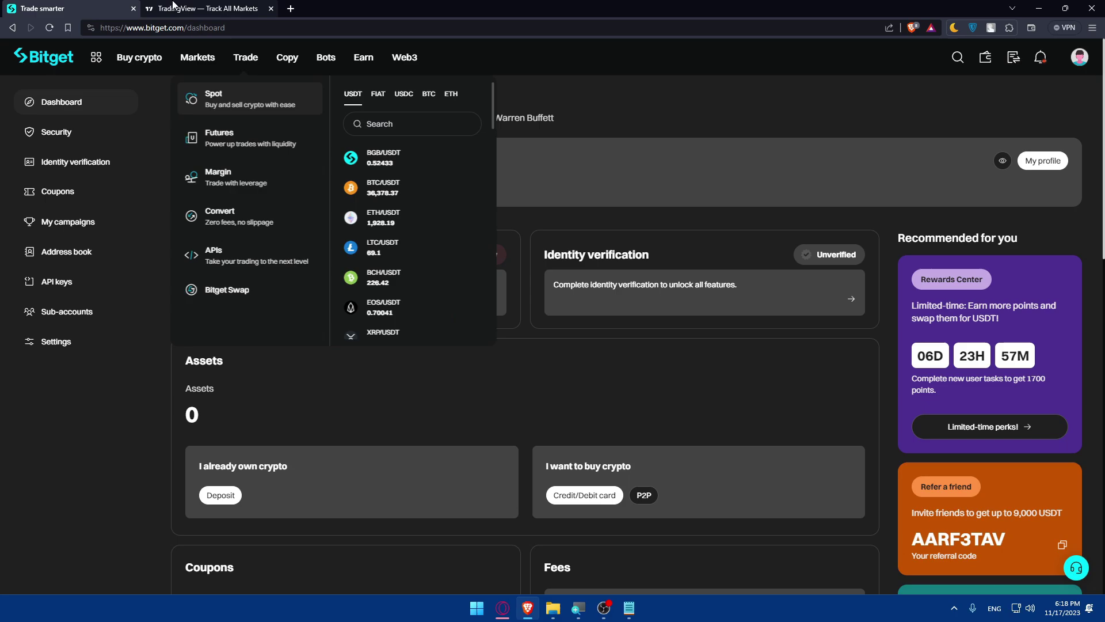
left_click(190, 8)
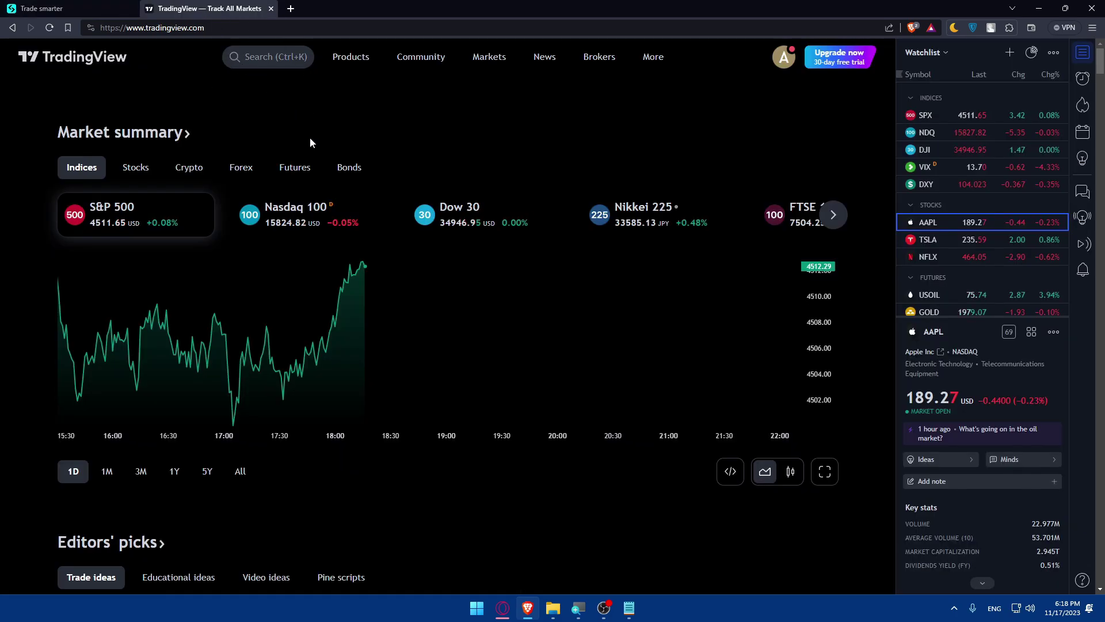
mouse_move(596, 57)
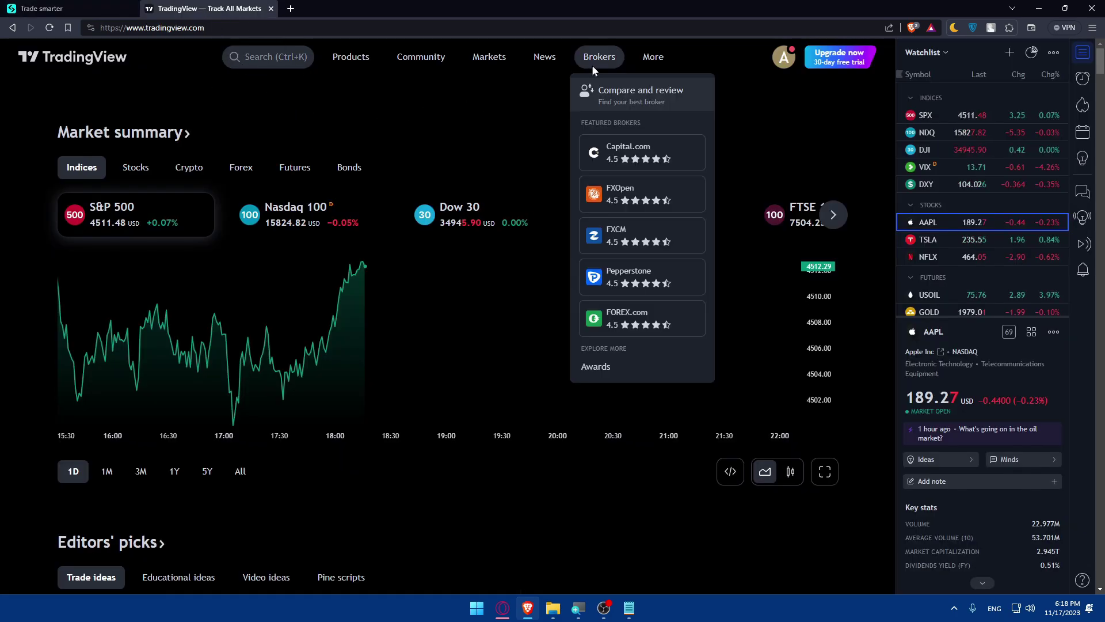
left_click(637, 186)
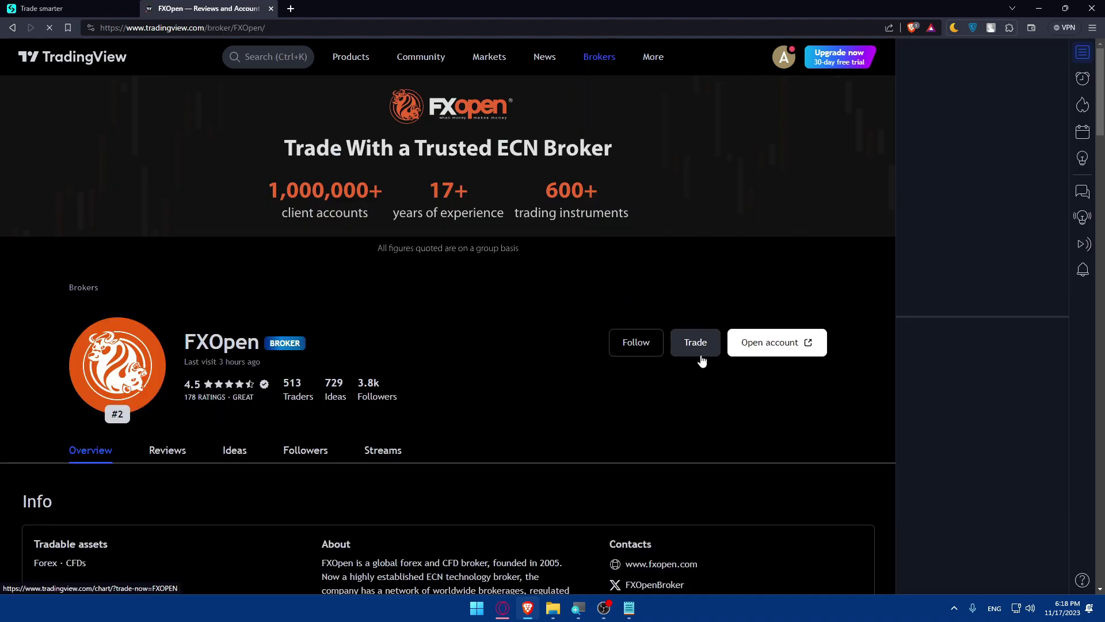
left_click(701, 358)
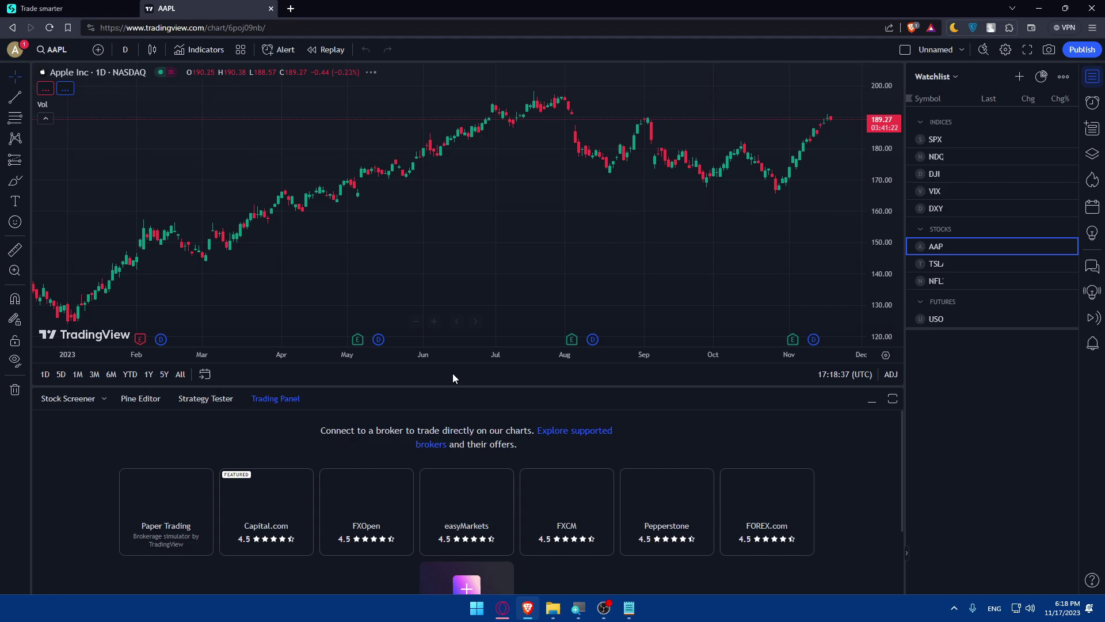
Step: Dismiss the FXOpen dialog and expand the Trading Panel to list all supported brokers
left_click(664, 203)
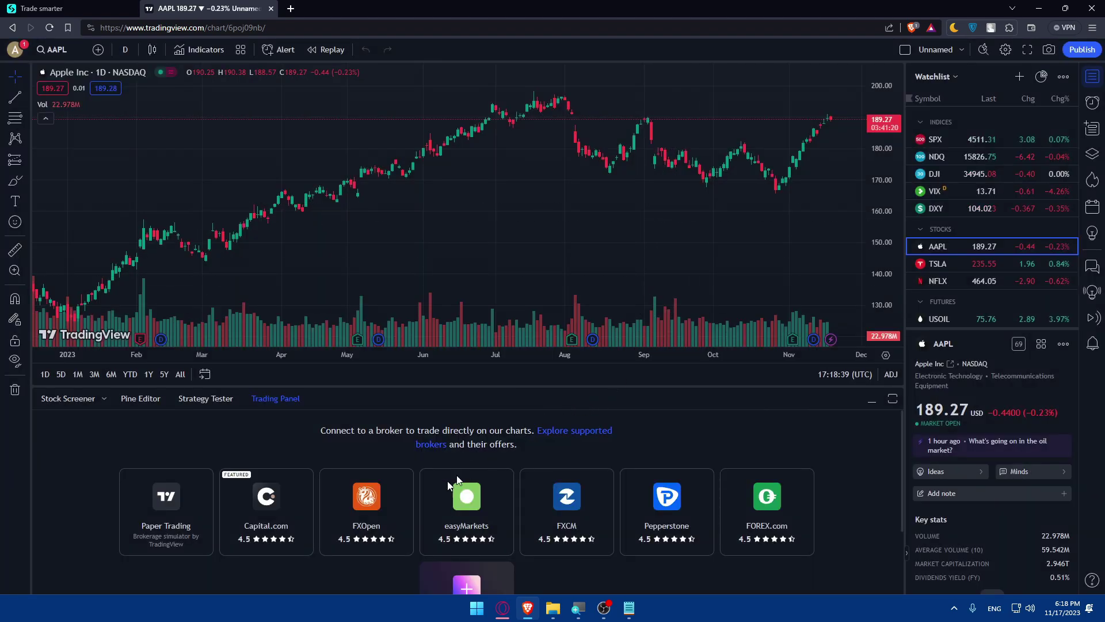
scroll(377, 486, "down", 2)
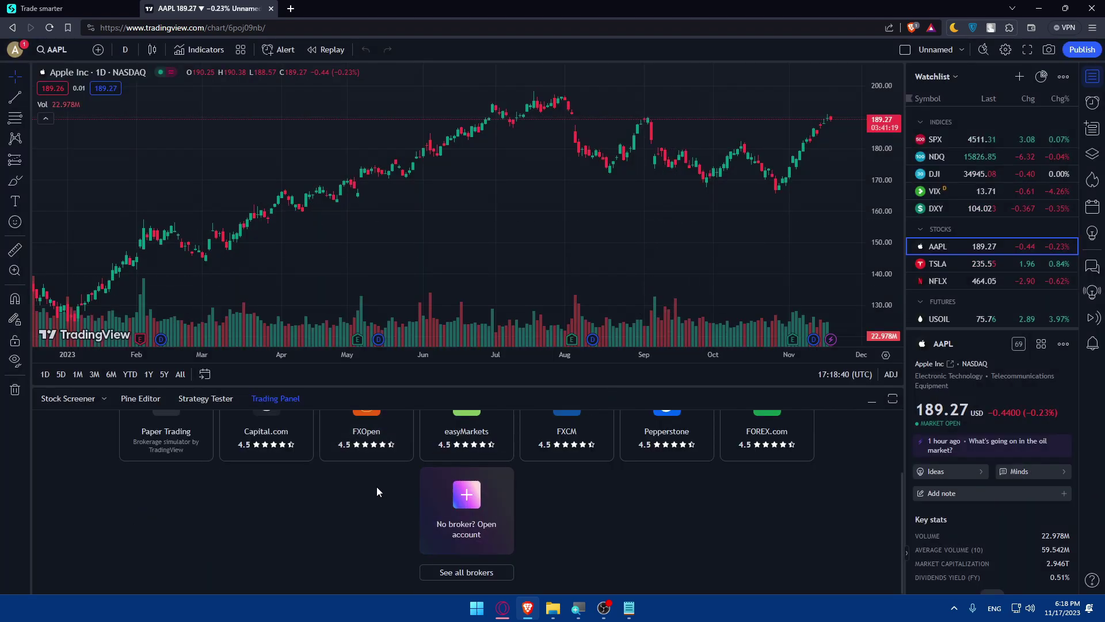
left_click(467, 574)
scroll(529, 487, "down", 5)
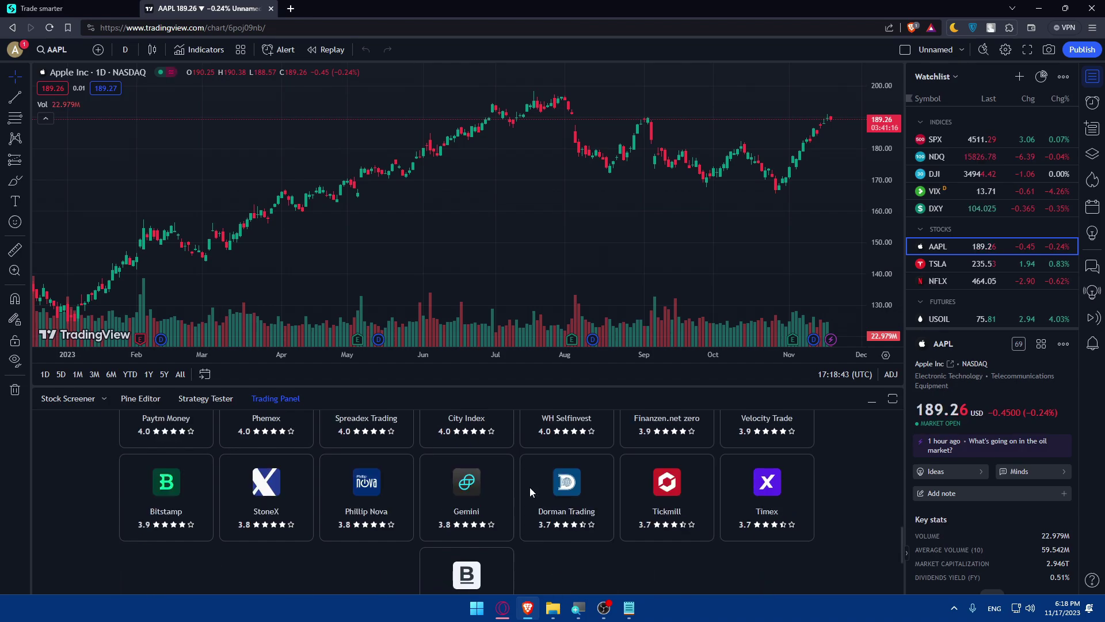
scroll(530, 487, "up", 10)
scroll(530, 487, "down", 10)
scroll(530, 487, "up", 10)
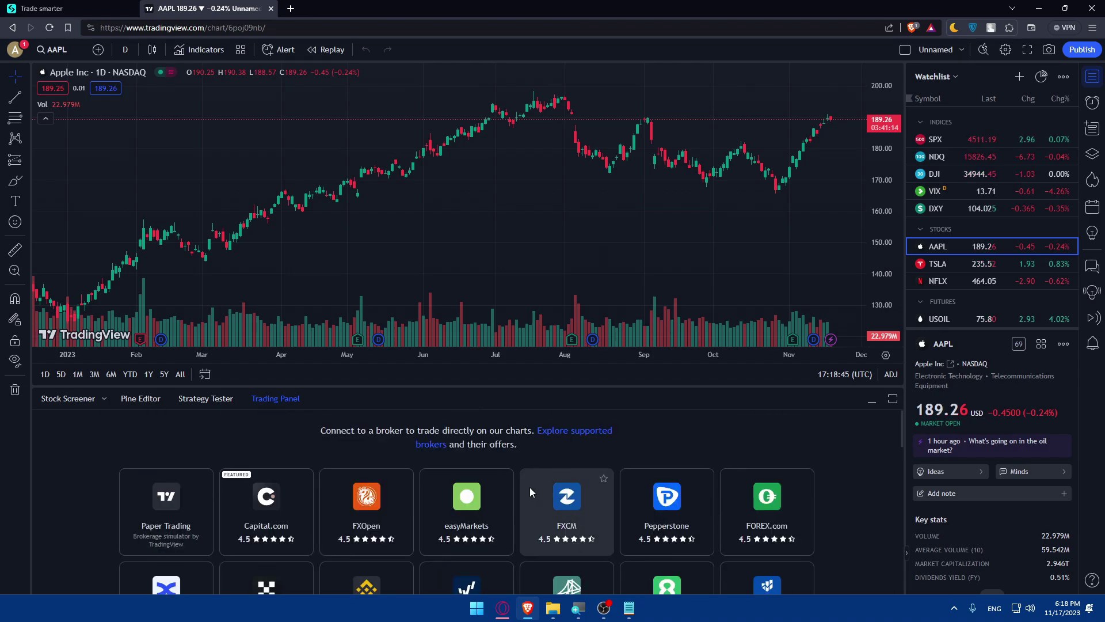
scroll(529, 487, "down", 10)
scroll(529, 487, "up", 10)
scroll(529, 487, "down", 4)
scroll(529, 487, "down", 6)
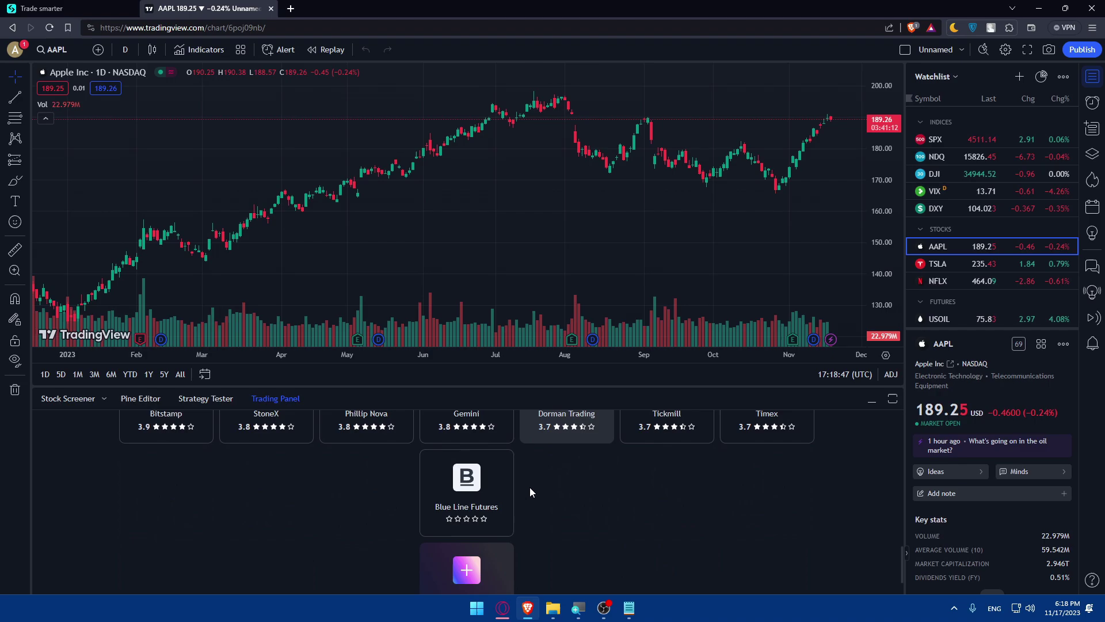
scroll(530, 487, "up", 10)
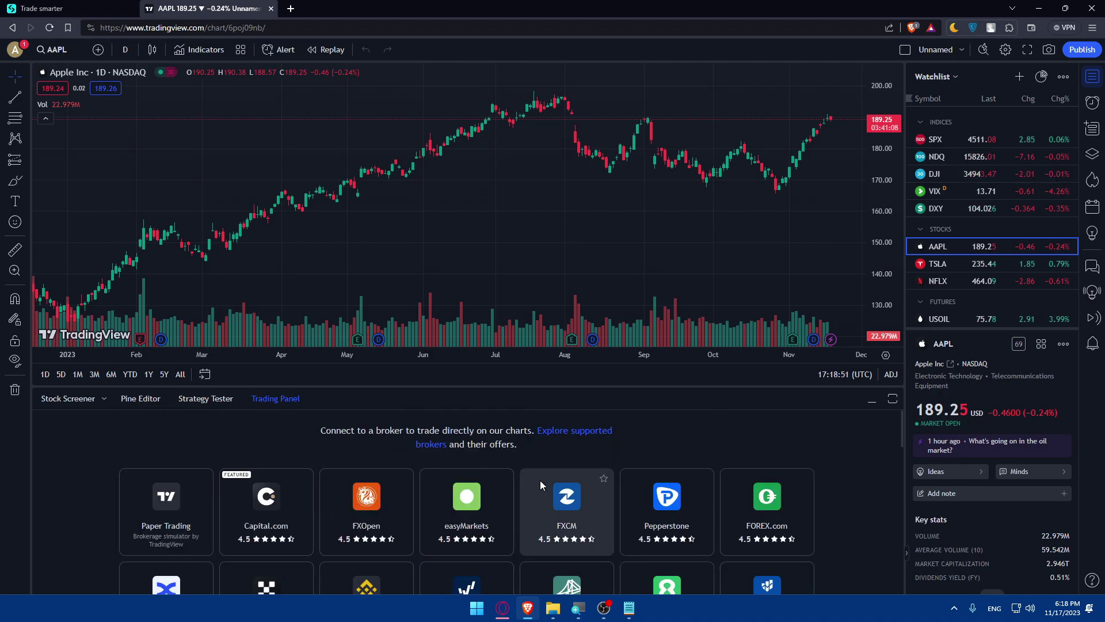
Step: Find 'bitget' on the page and scroll the Trading Panel to the Bitget broker card
key("ctrl+f")
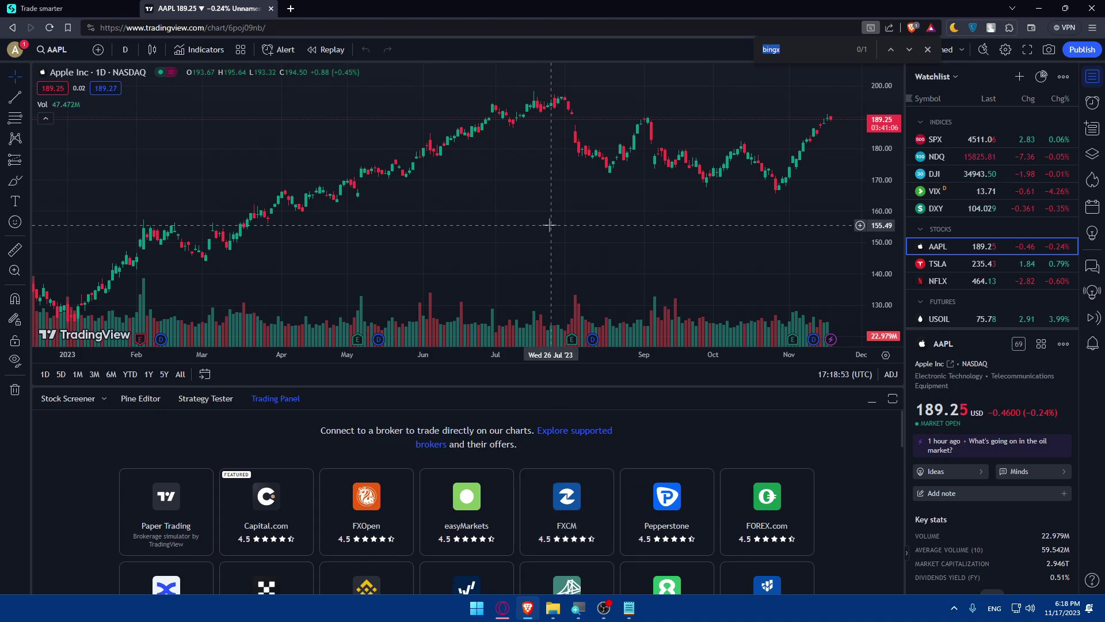
key("BackSpace")
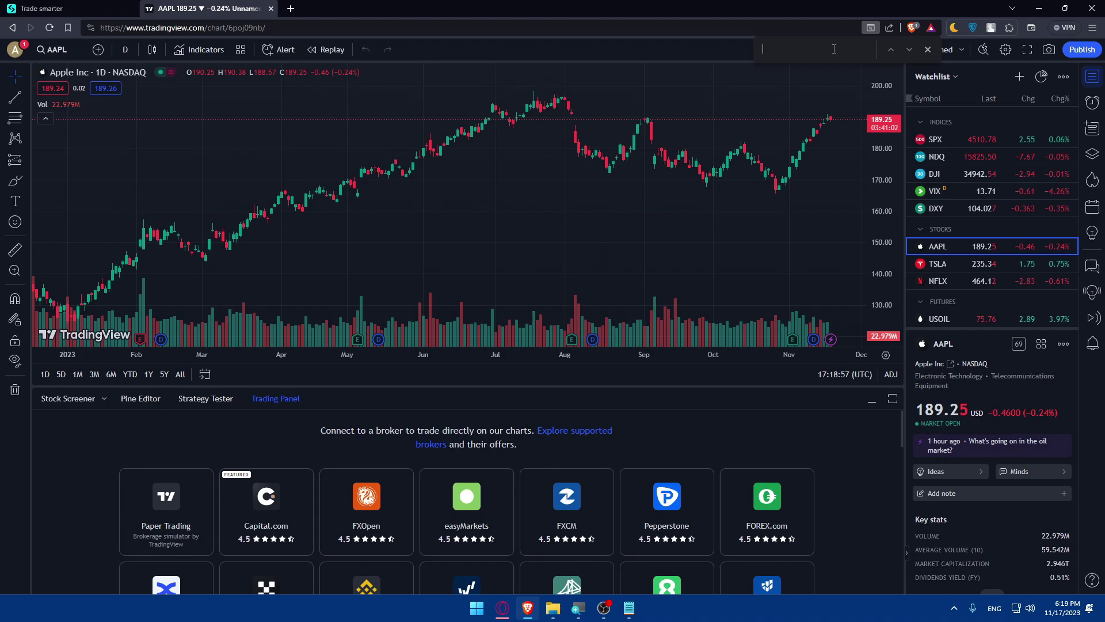
type("bi")
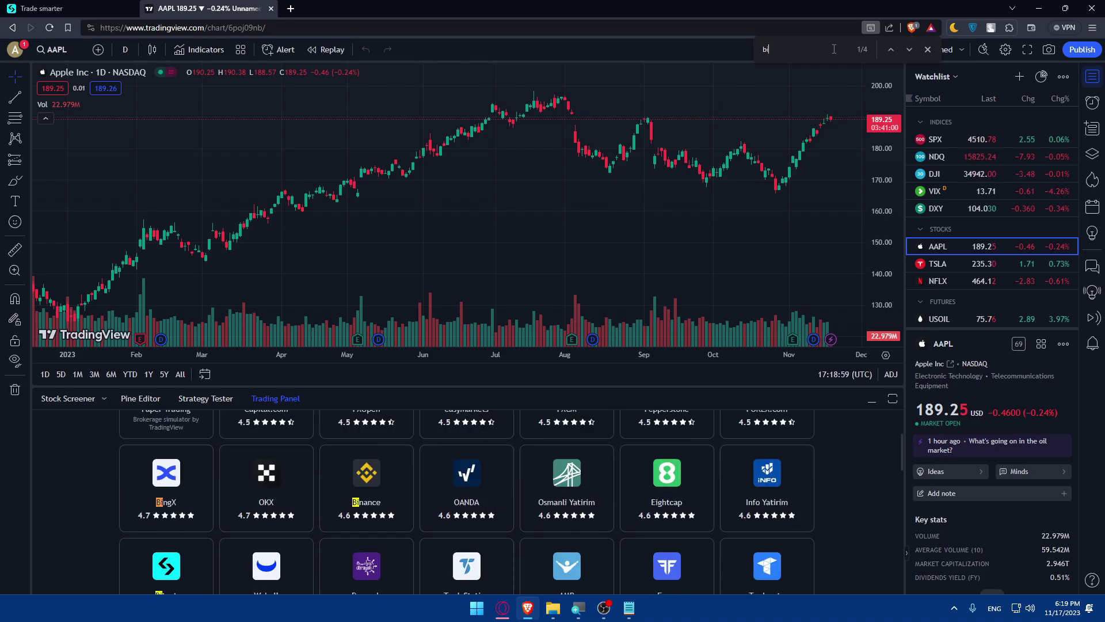
type("tg")
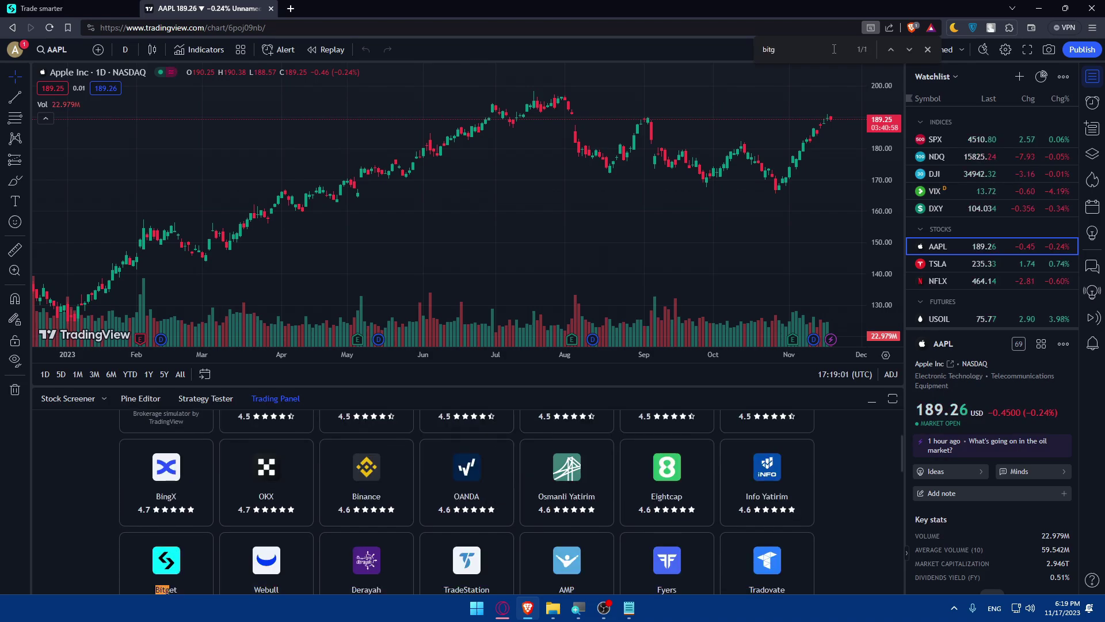
type("et")
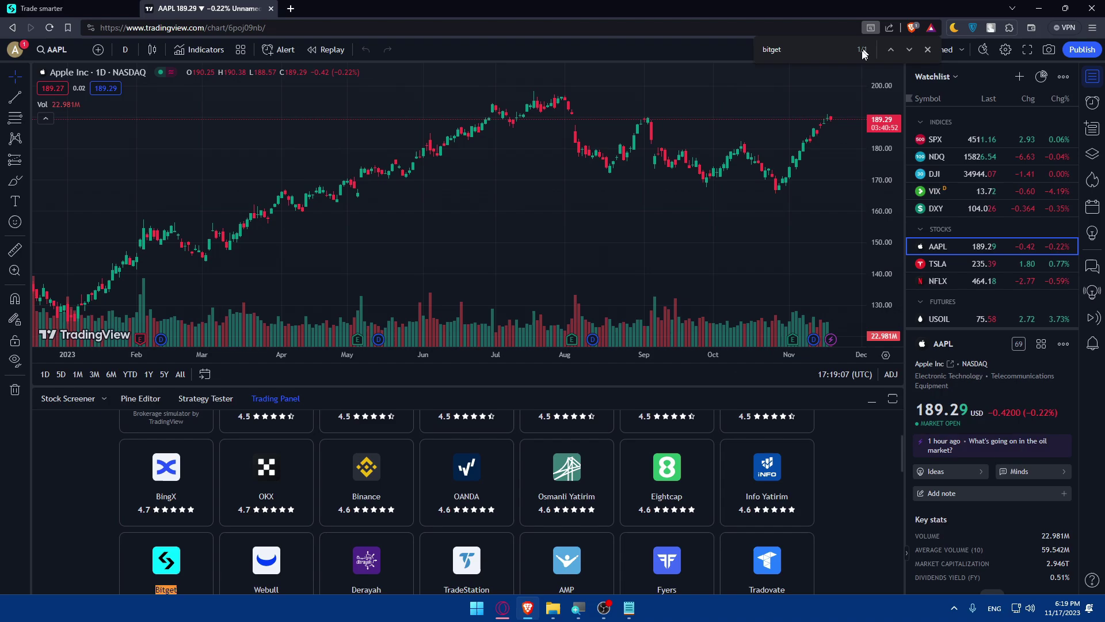
scroll(185, 568, "down", 2)
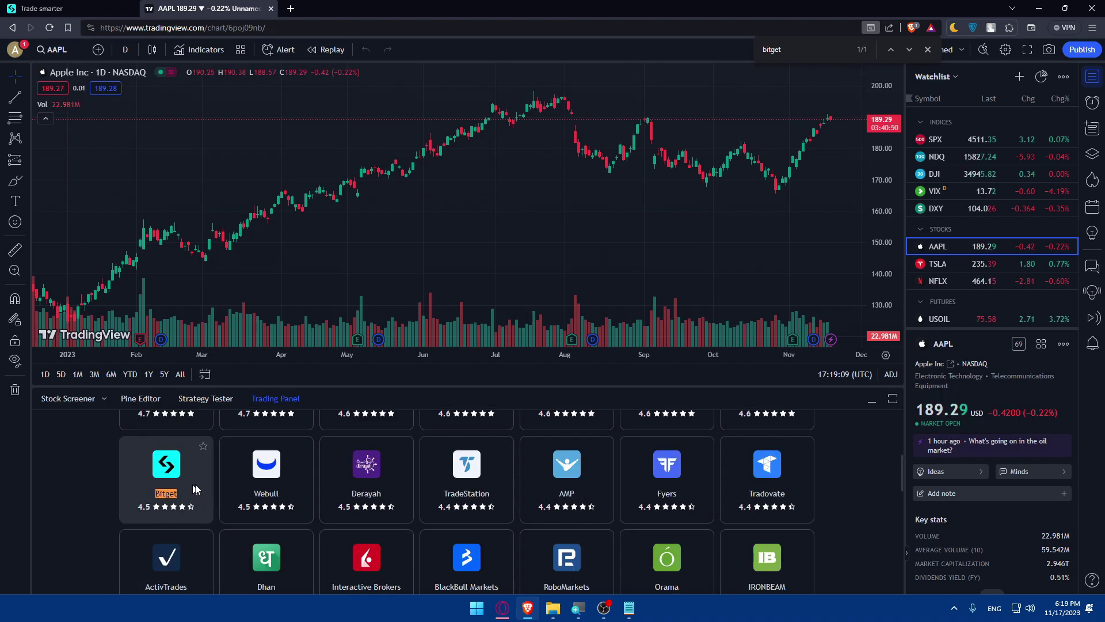
scroll(526, 502, "down", 5)
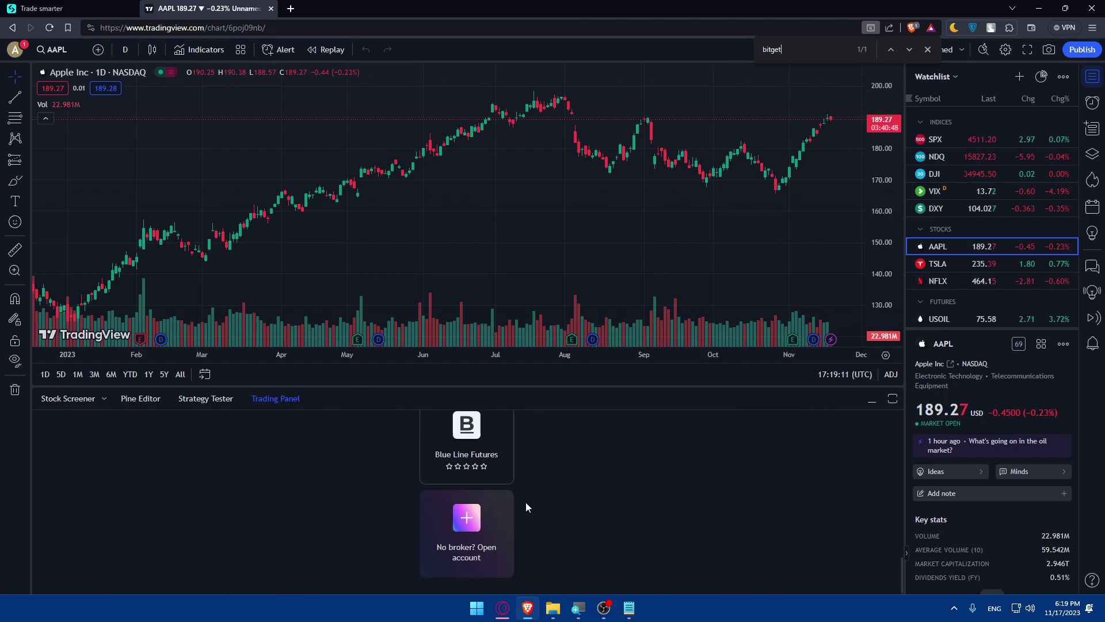
key("ctrl+f")
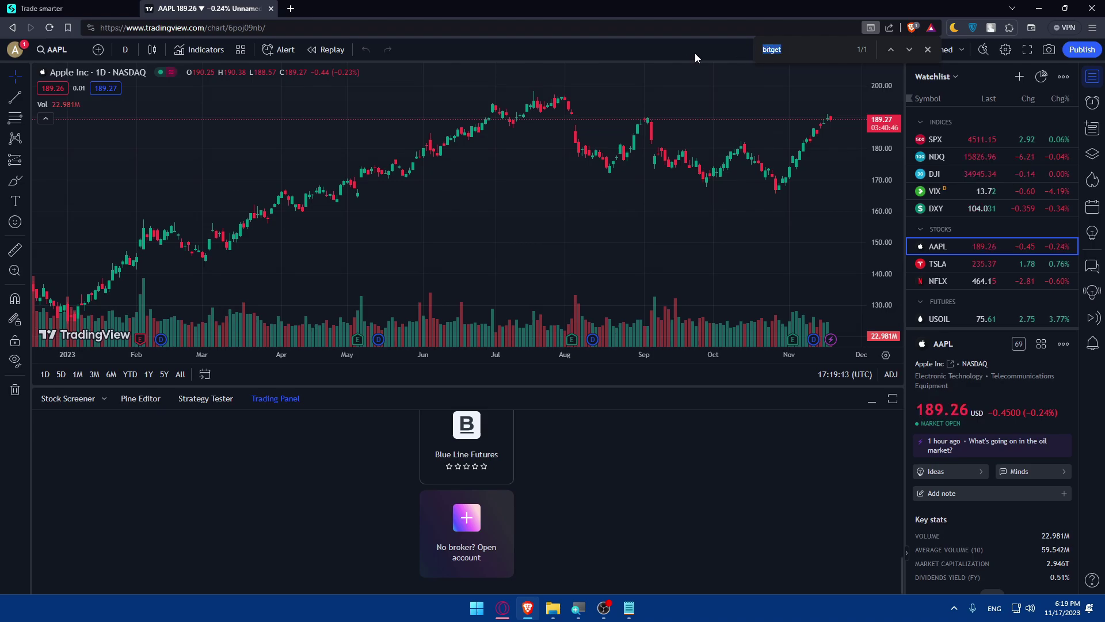
type("bitget")
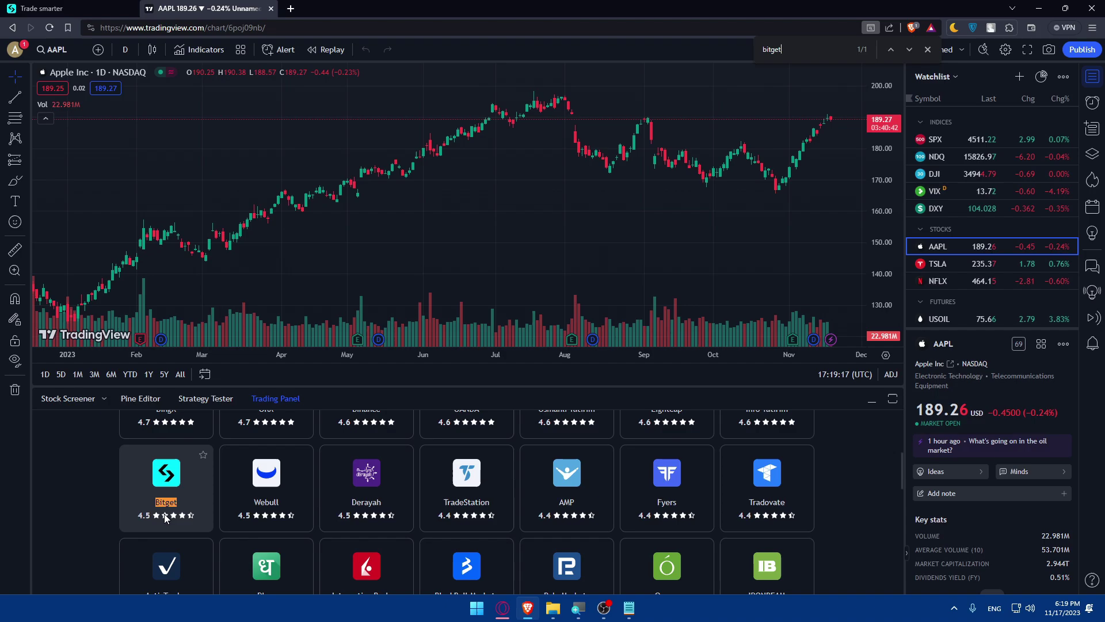
left_click(928, 49)
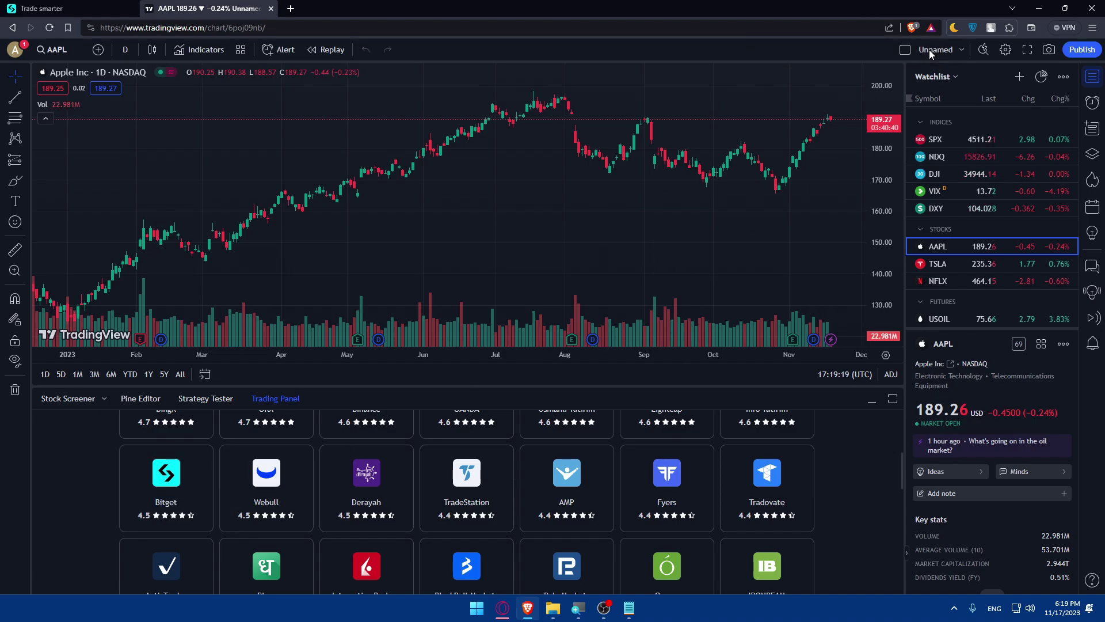
Step: Choose the Bitget broker card, then close the Symbol Search that pops up over its connect dialog
left_click(168, 475)
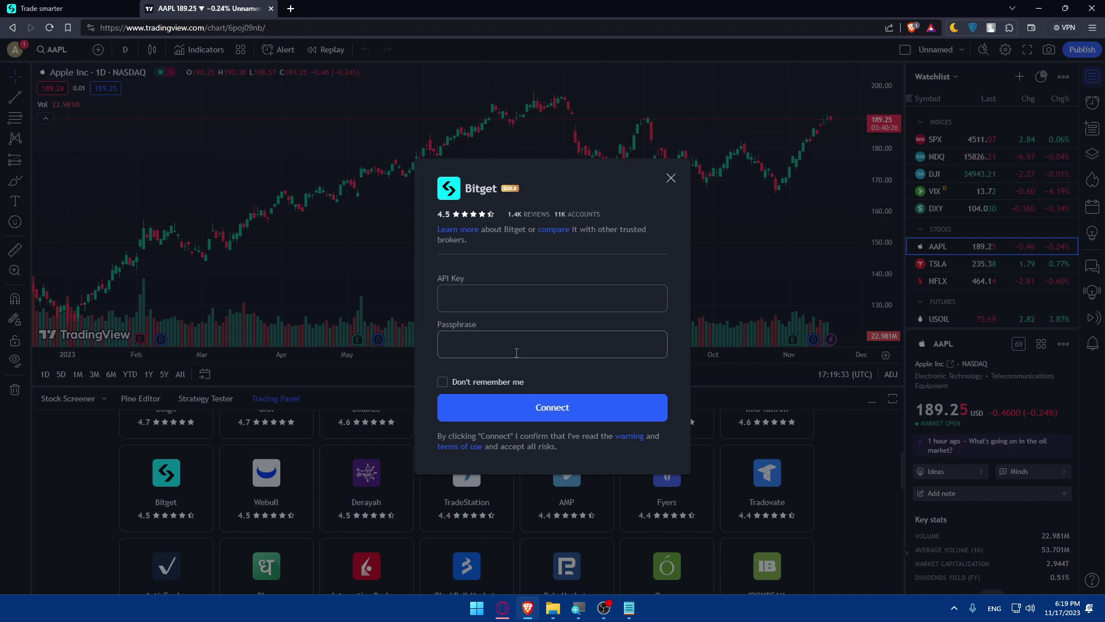
type("--")
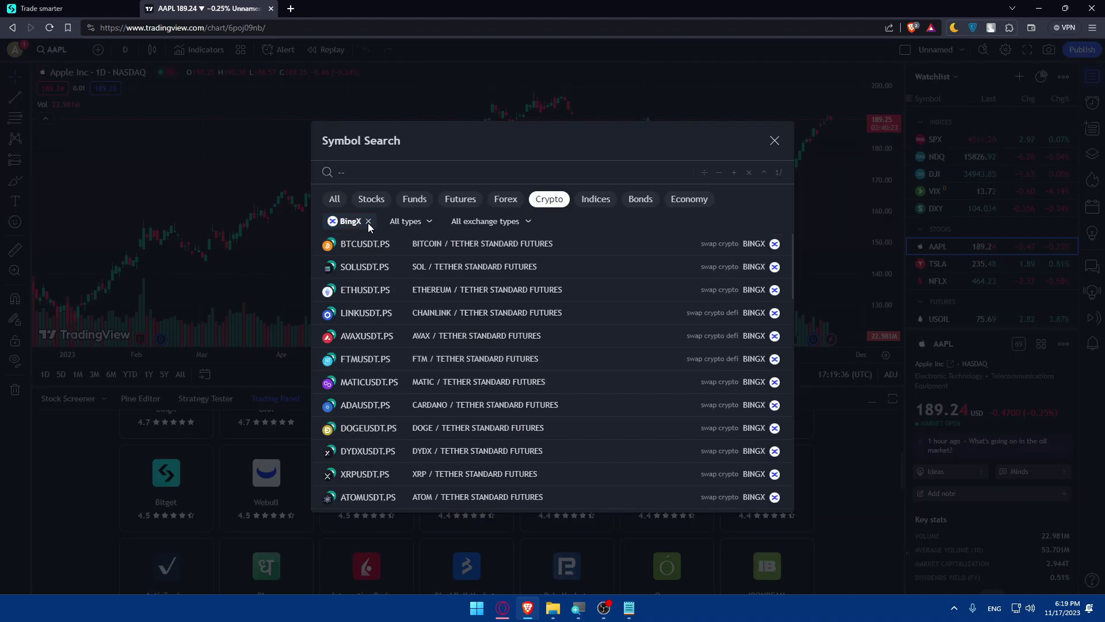
left_click(367, 221)
left_click(774, 141)
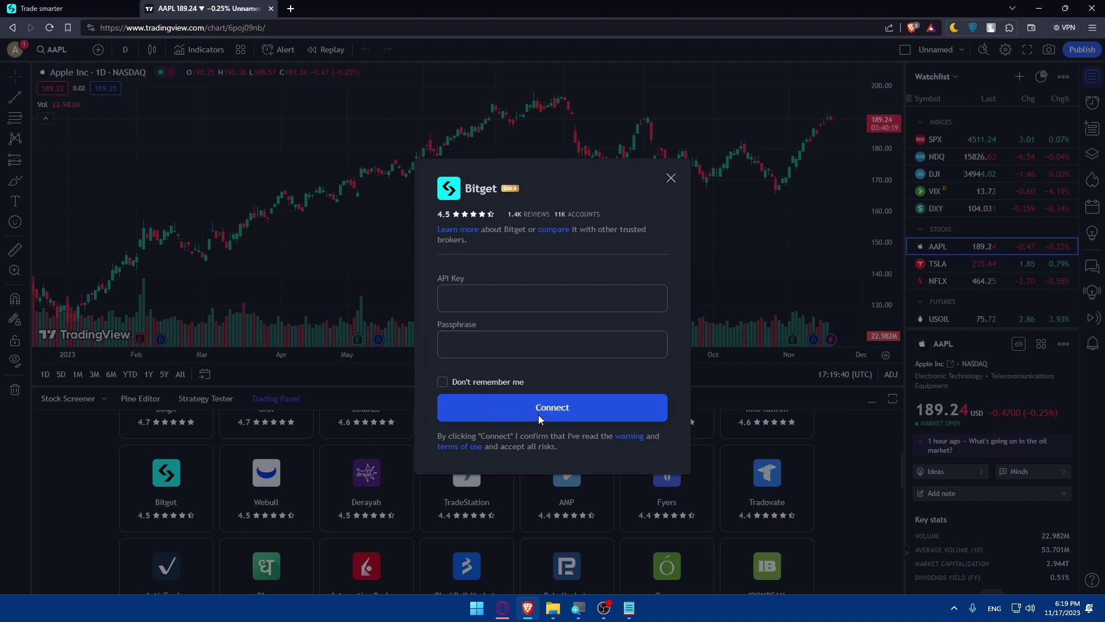
Step: In Bitget, start a new API key, review its security verification requirement, then return to the empty API keys page
left_click(96, 5)
left_click(35, 282)
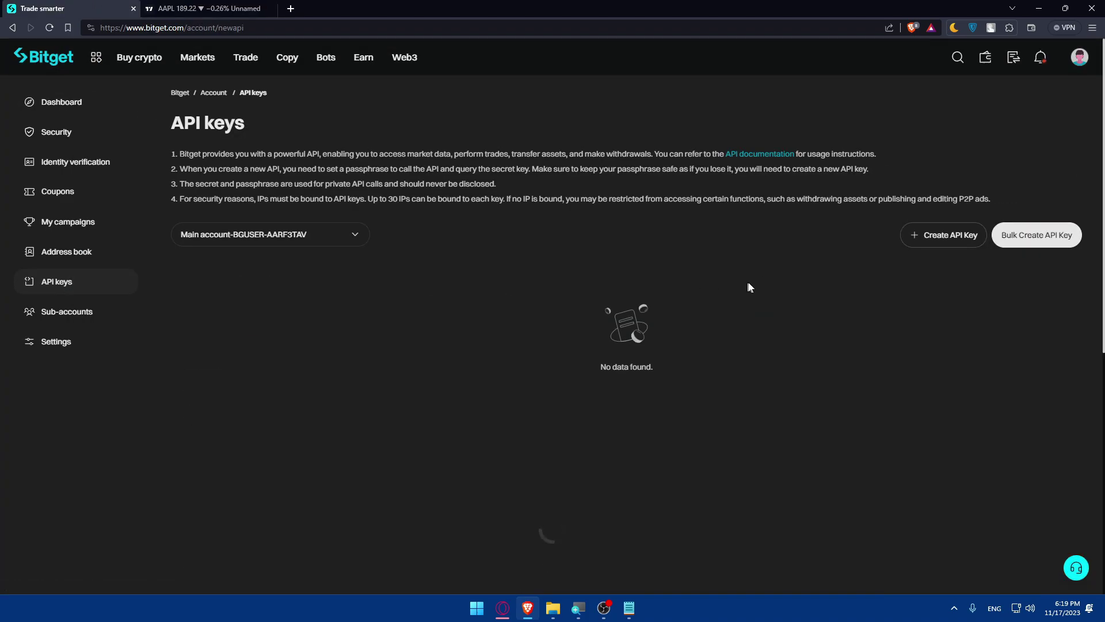
left_click(961, 238)
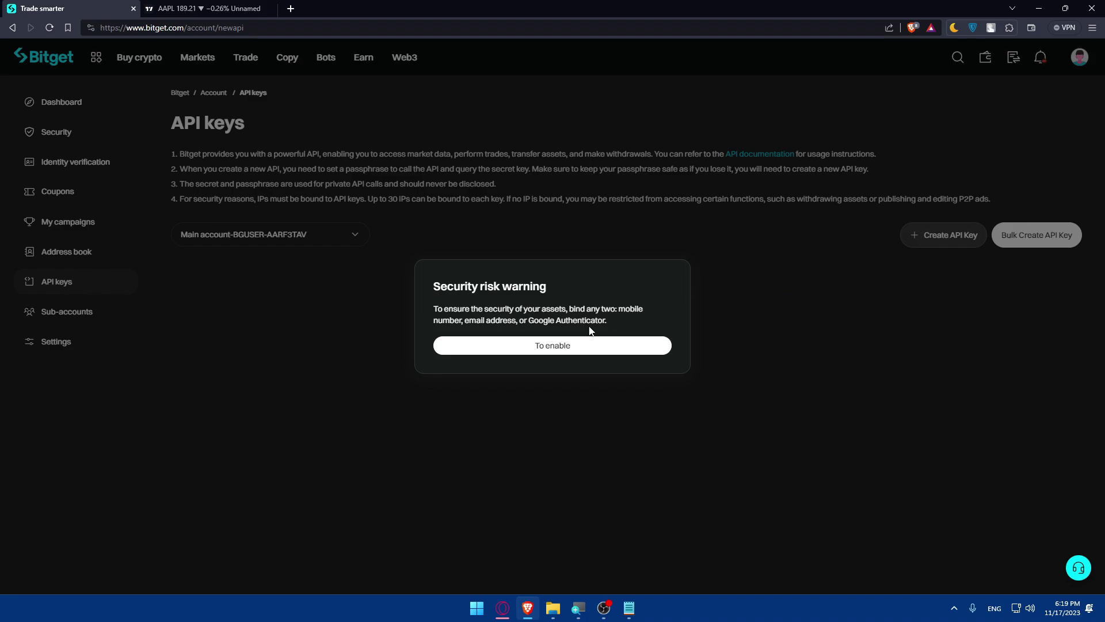
left_click(541, 348)
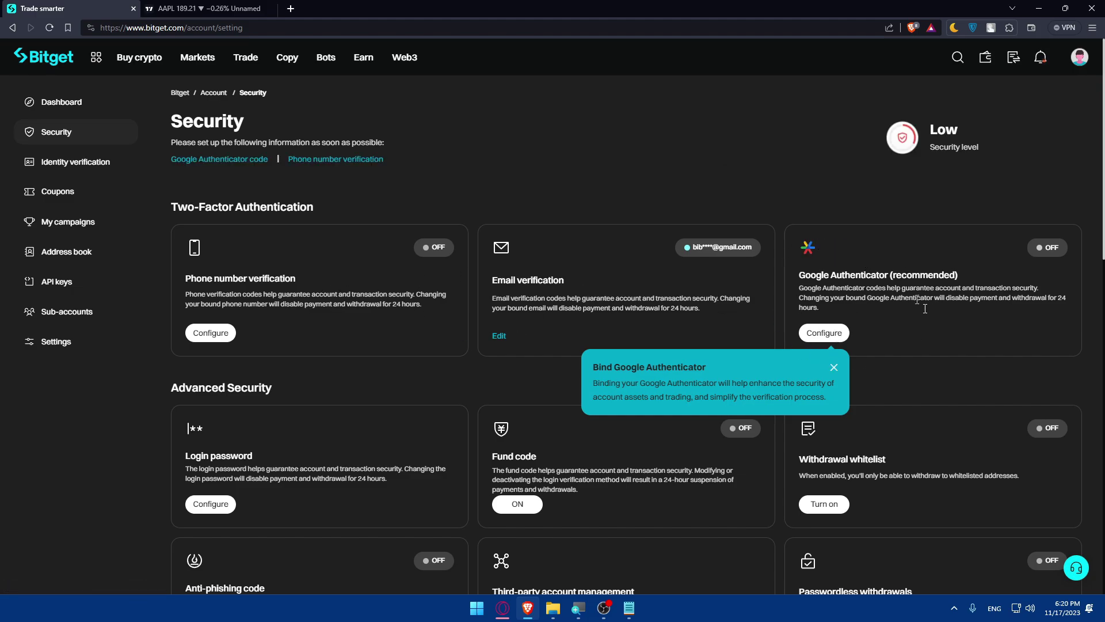
left_click(834, 367)
key("alt+Left")
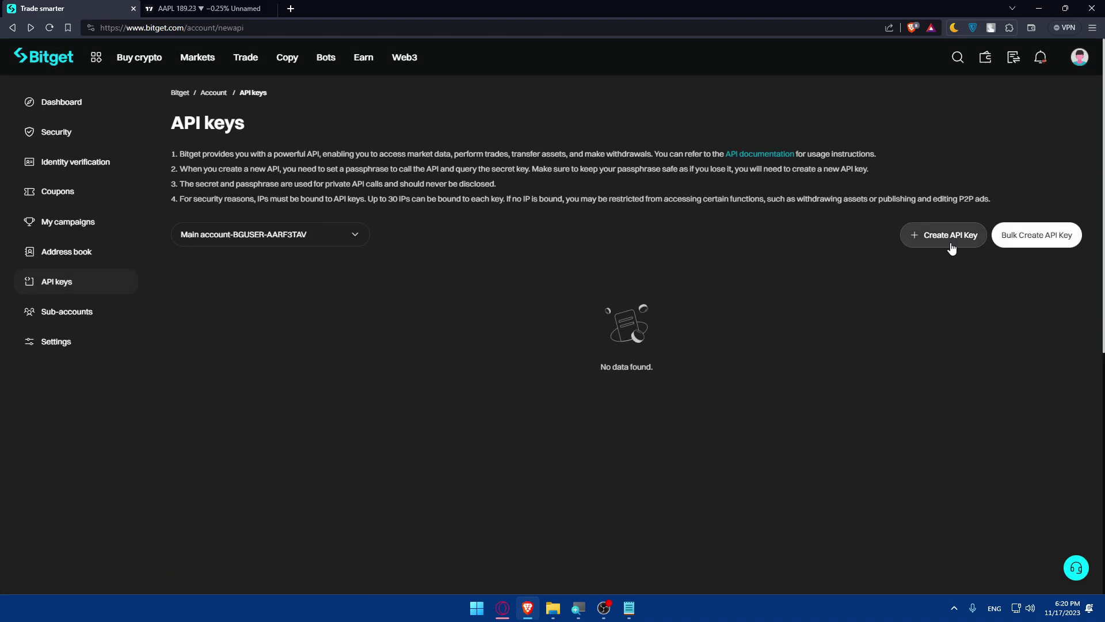
Step: Back in TradingView, close the Bitget broker connection form, reopen it once, and close it again
left_click(207, 8)
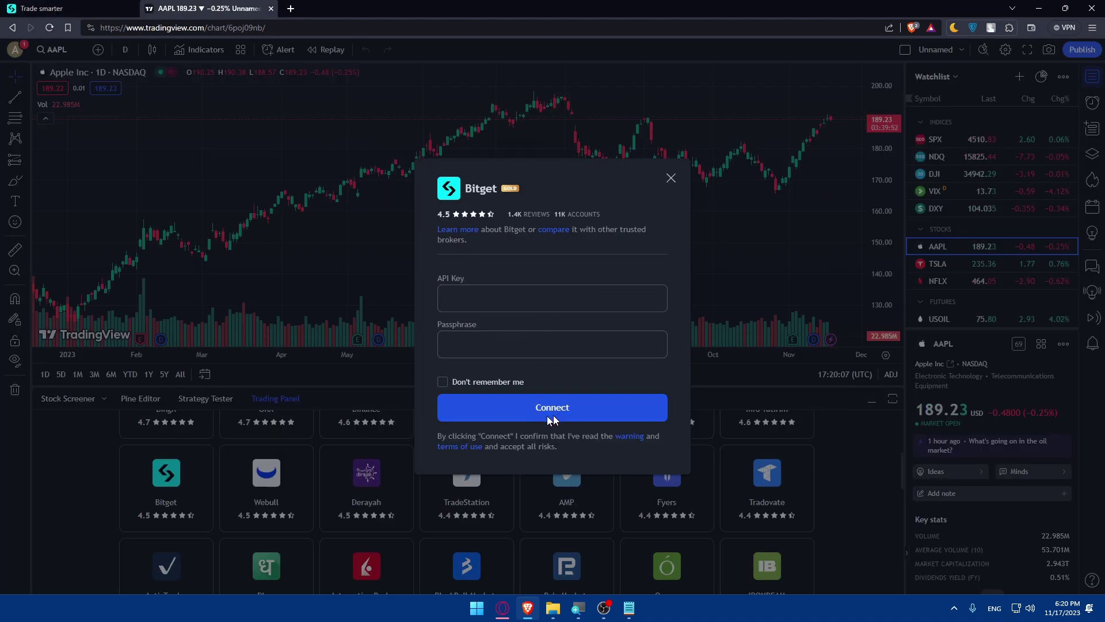
left_click(670, 179)
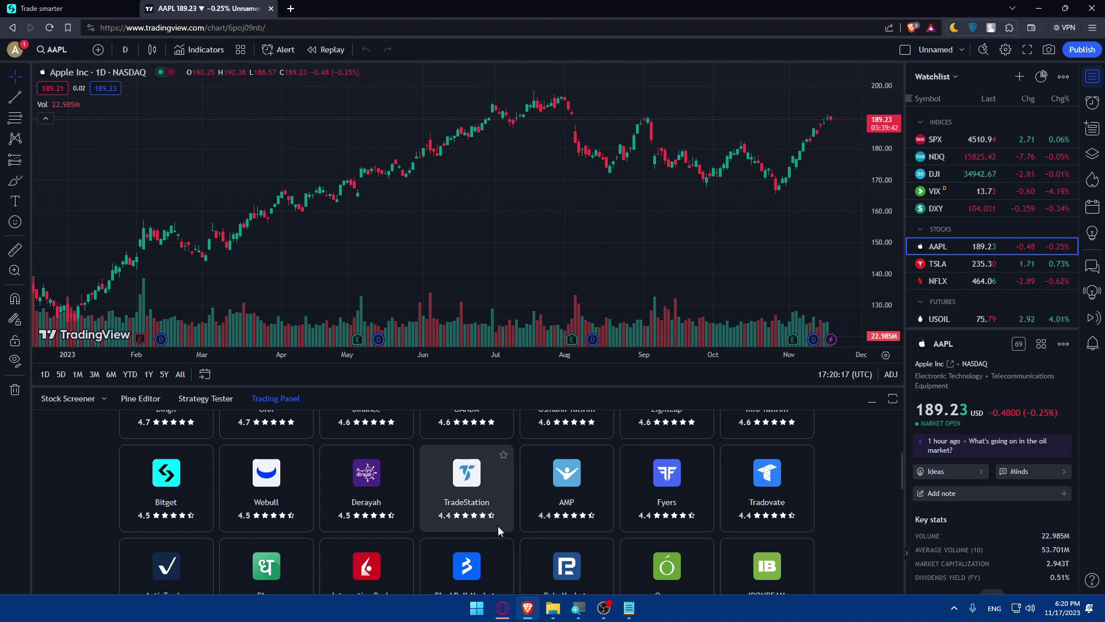
left_click(162, 495)
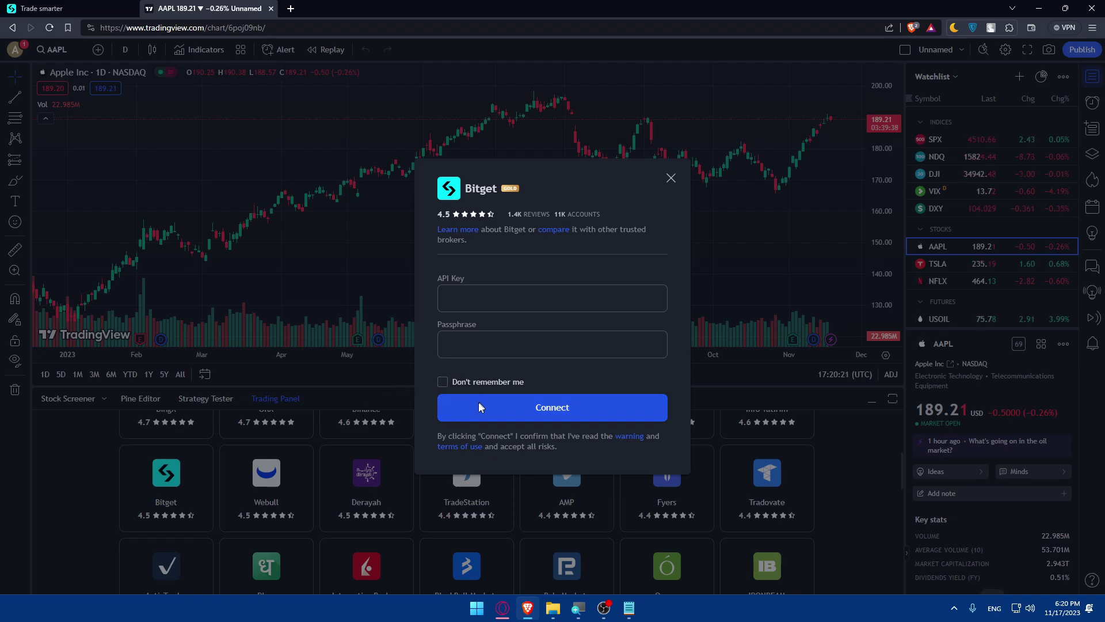
left_click(671, 178)
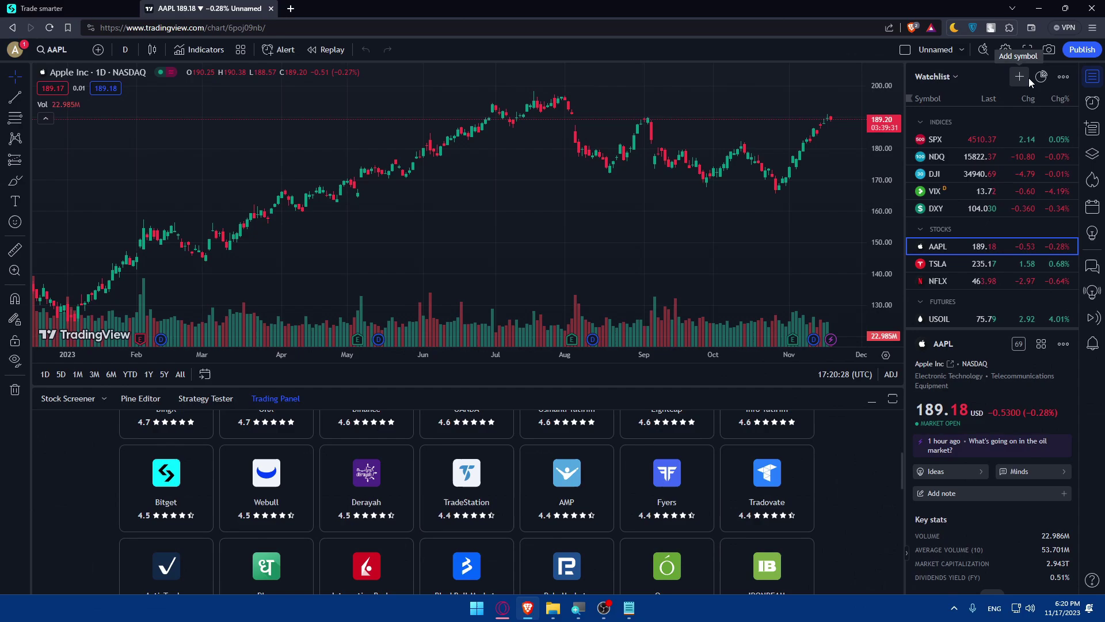
Step: Filter Add symbol to the Bitget source and add BTCUSDT.P and ETHUSDT.P to the watchlist
left_click(1028, 79)
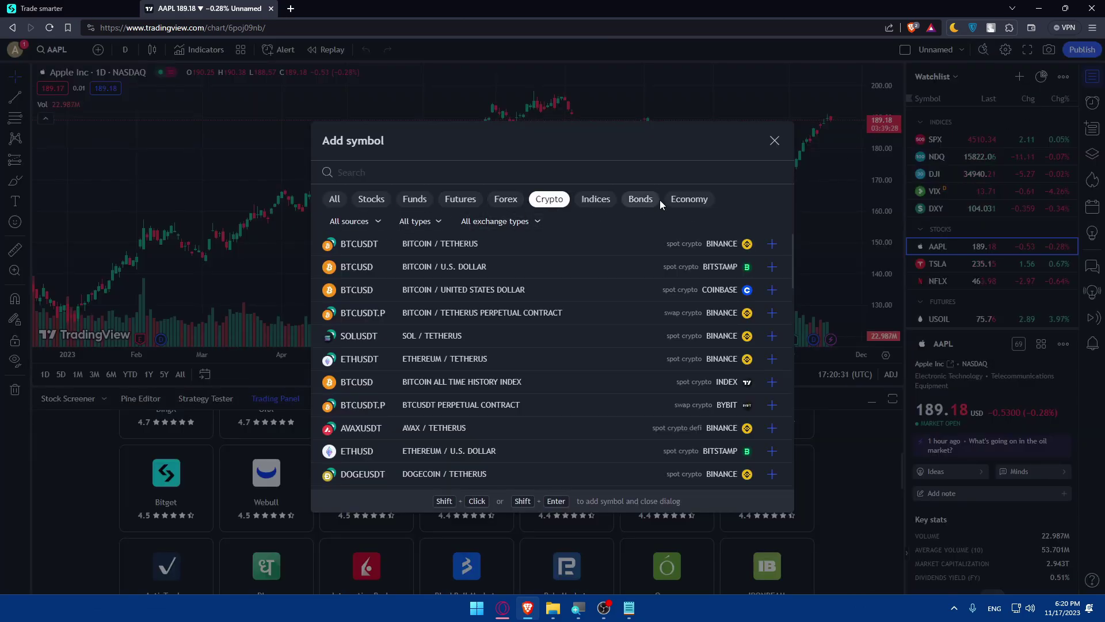
left_click(370, 222)
type("bi")
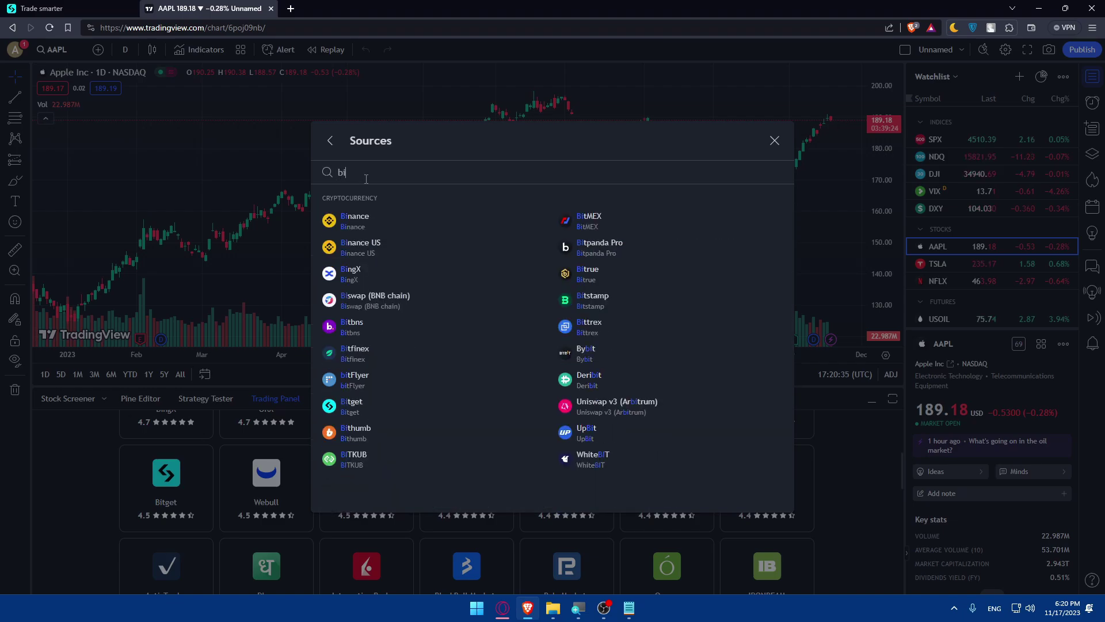
type("tget")
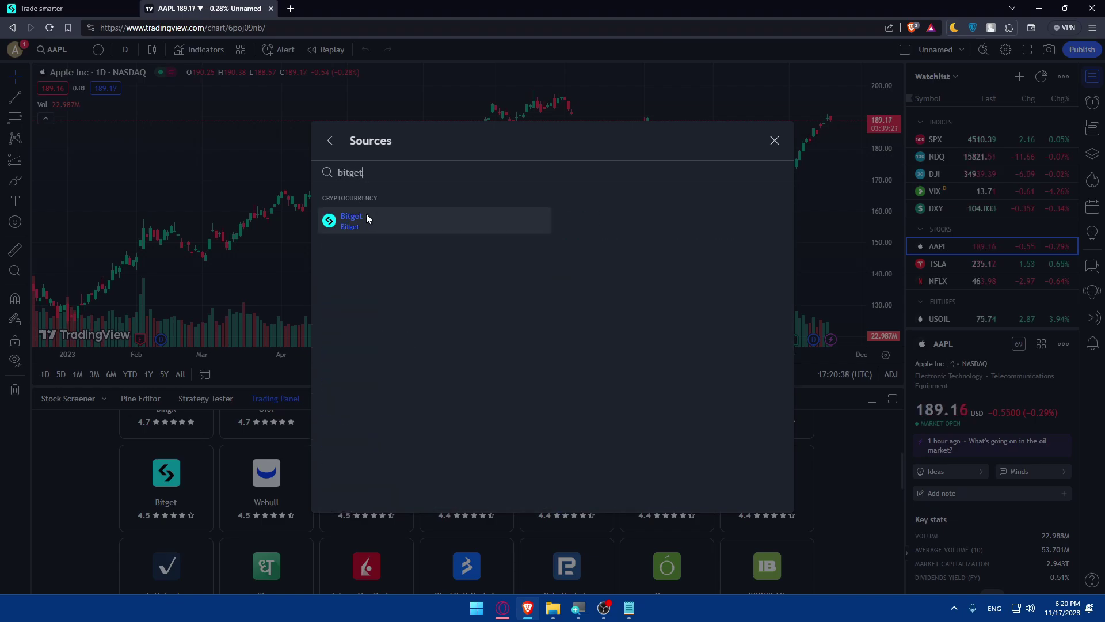
left_click(366, 217)
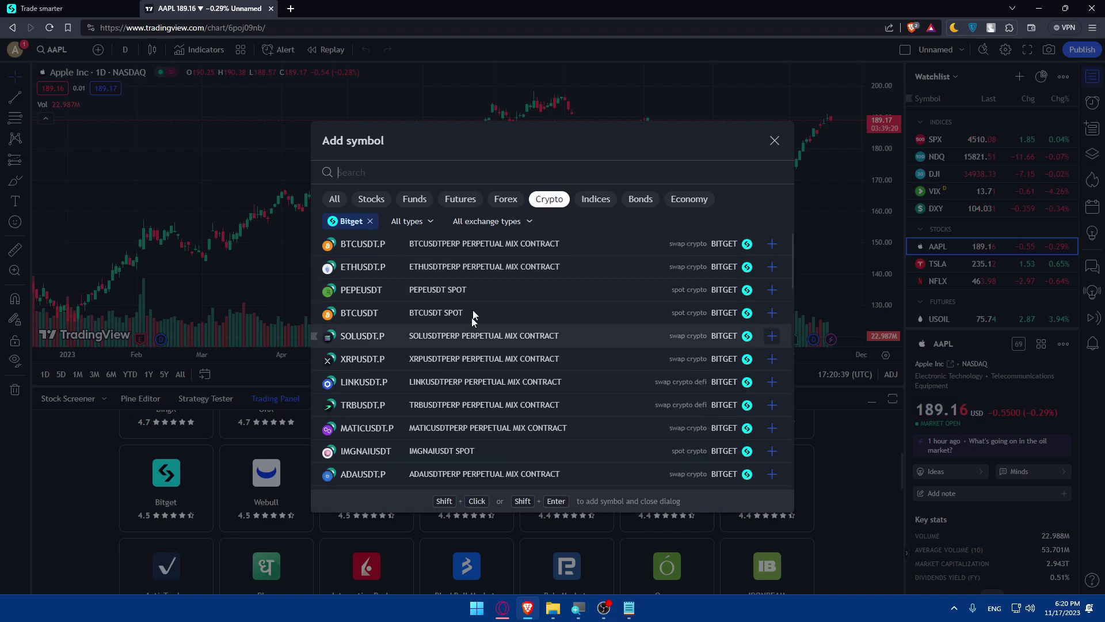
scroll(471, 317, "down", 10)
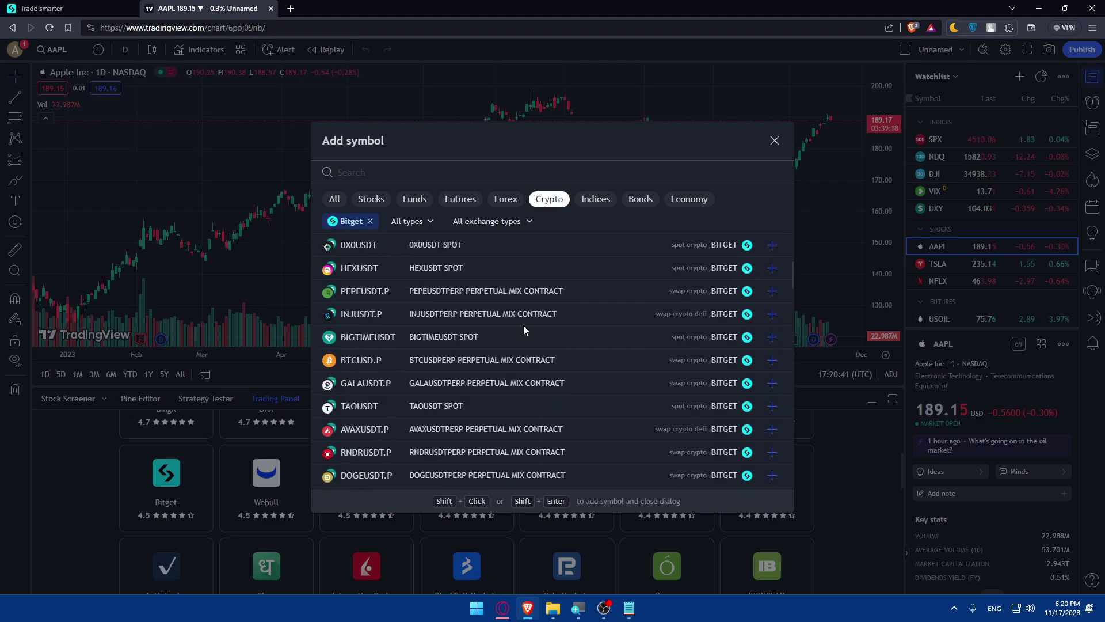
scroll(524, 326, "up", 10)
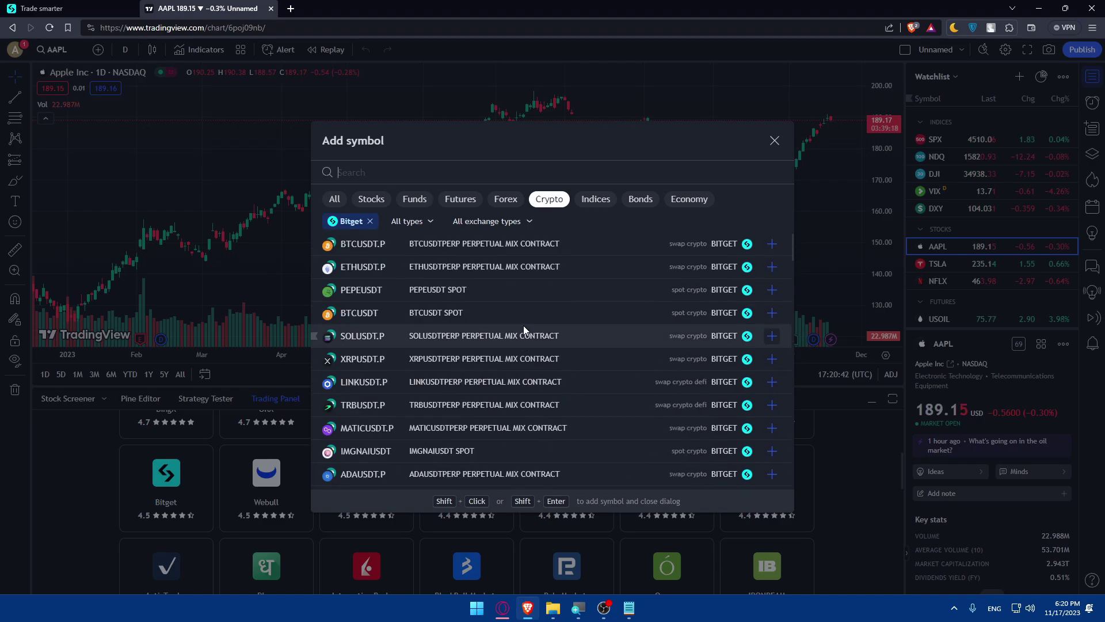
left_click(772, 245)
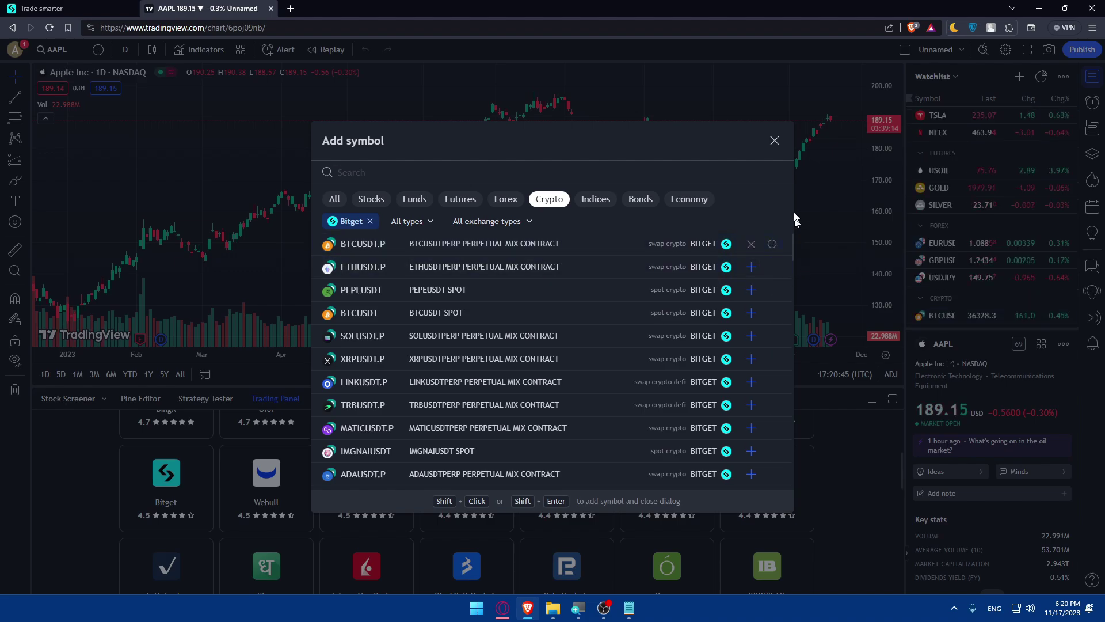
left_click(751, 267)
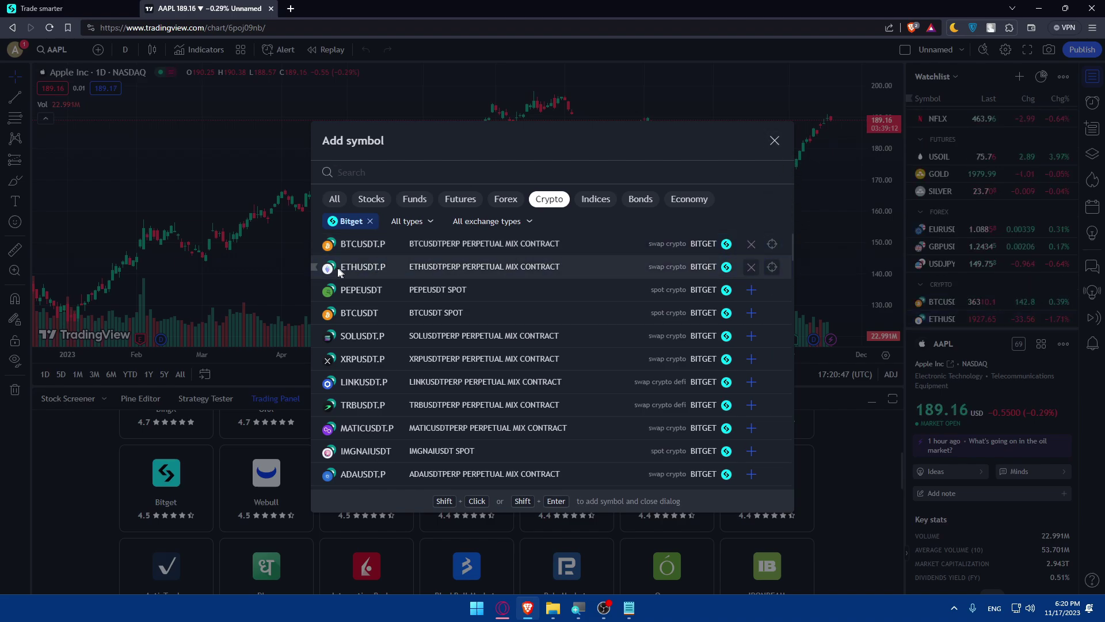
Step: Close Add symbol and remove the FOREX section and FUTURES header from the watchlist
left_click(775, 141)
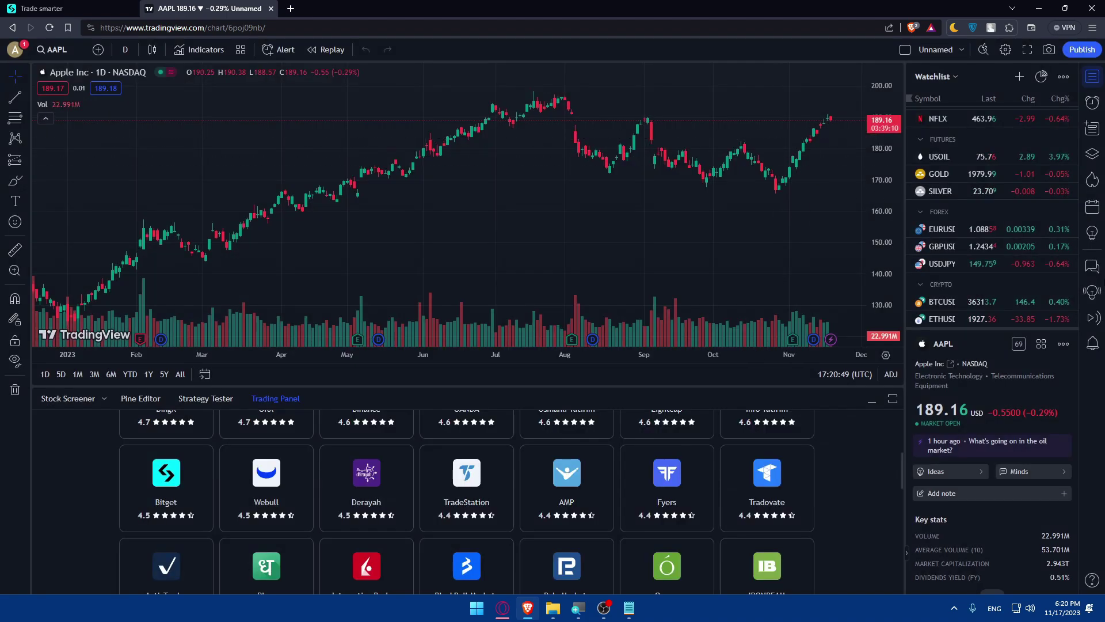
scroll(978, 288, "up", 4)
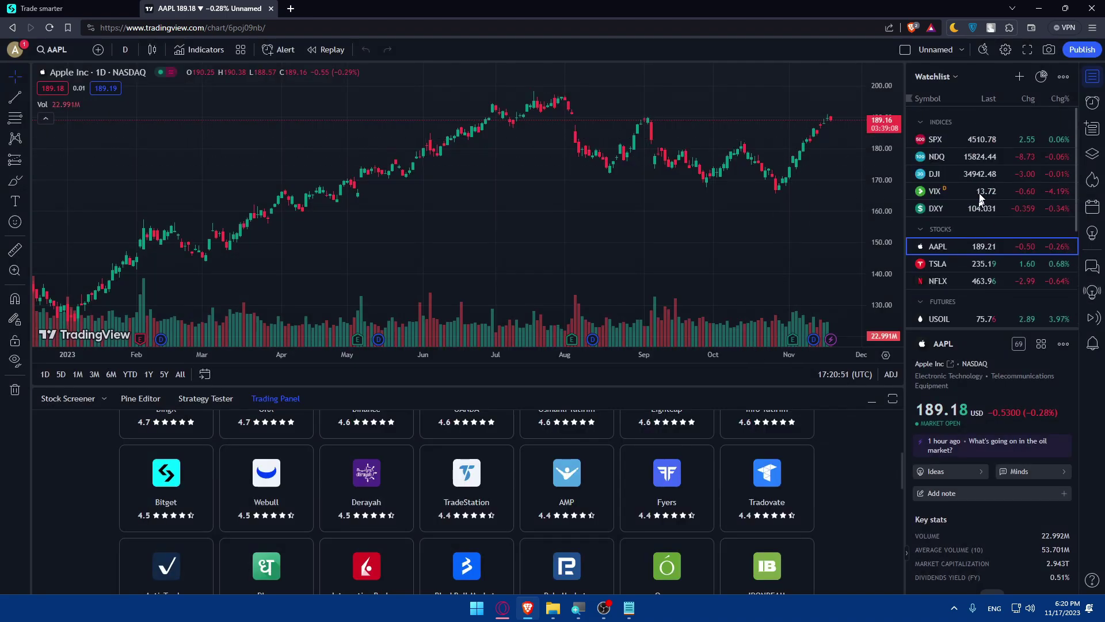
scroll(989, 256, "down", 4)
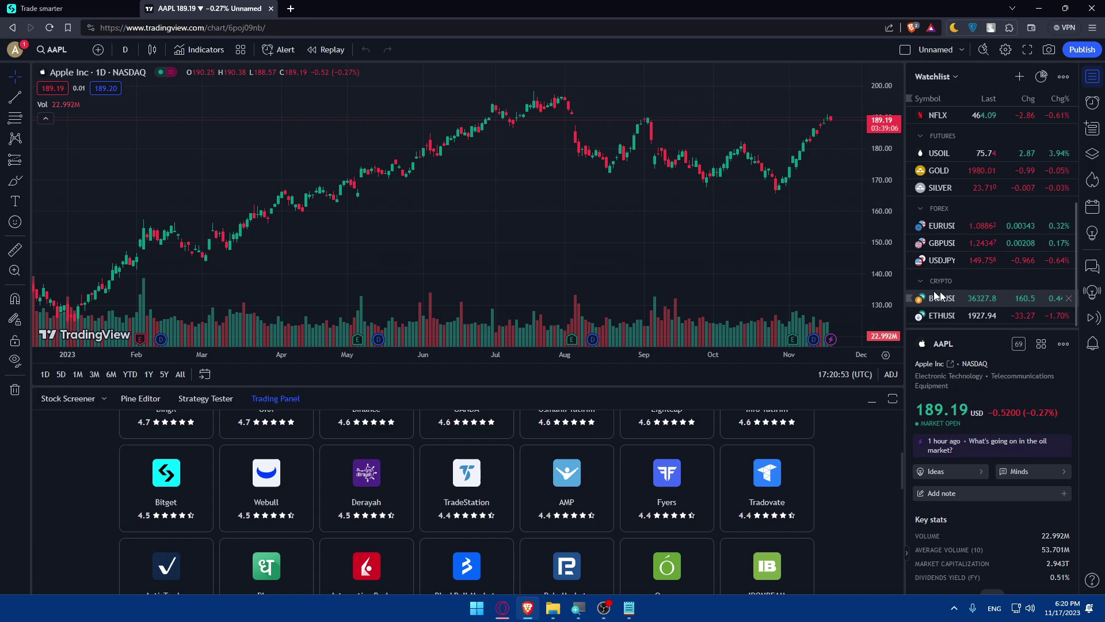
left_click(928, 209)
left_click(928, 259)
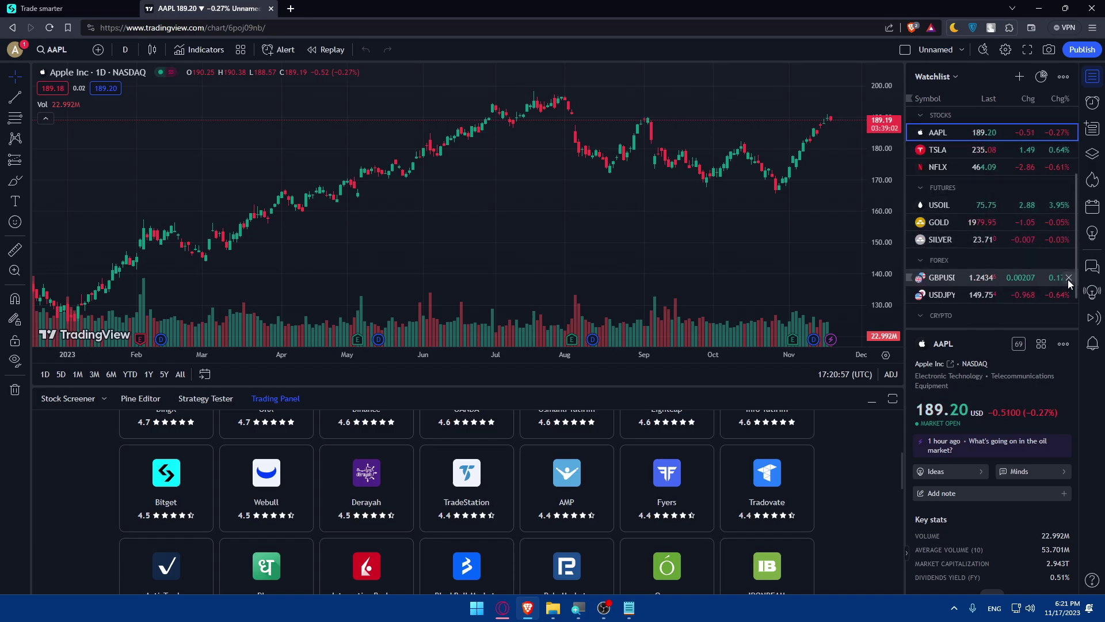
left_click(1060, 261)
left_click(1069, 260)
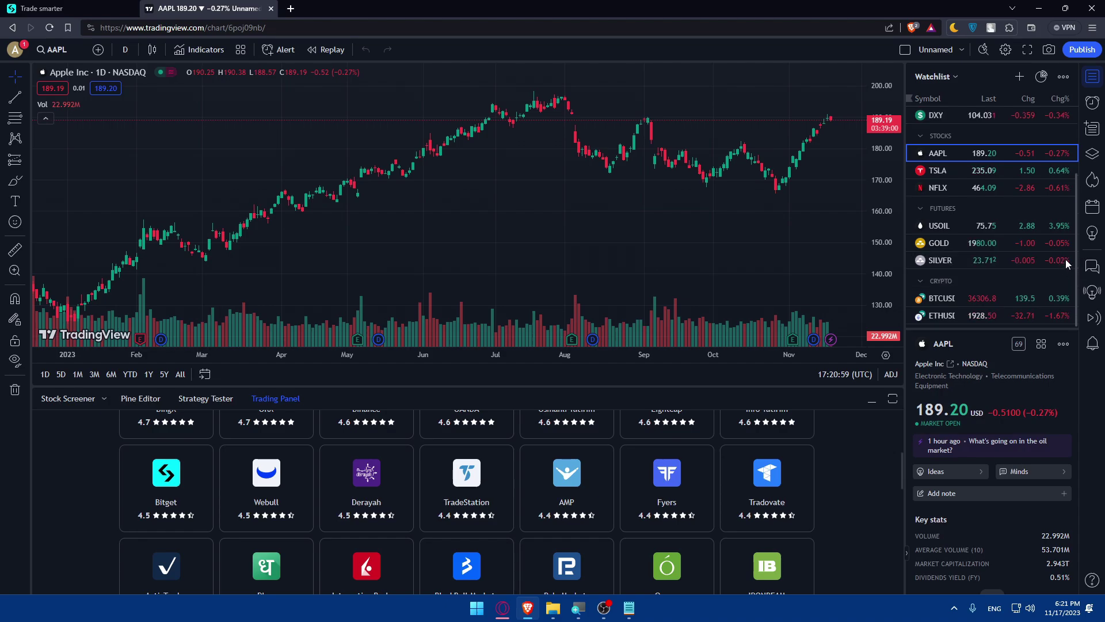
left_click(1067, 208)
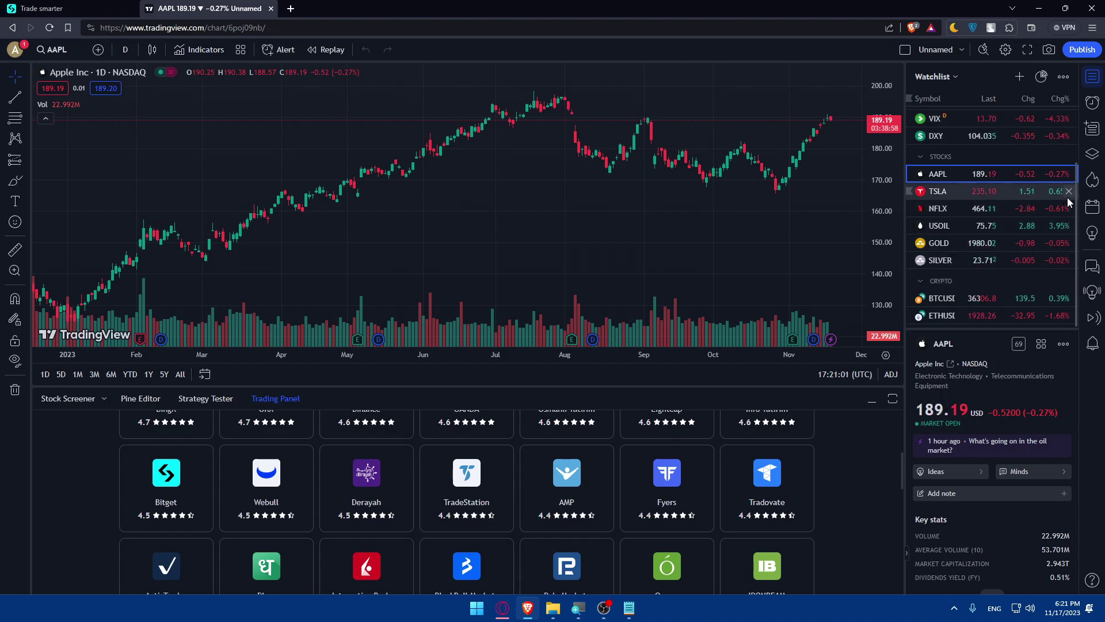
Step: Remove SILVER, GOLD, USOIL, NFLX, TSLA and the CRYPTO header from the watchlist
left_click(1069, 260)
left_click(1069, 260)
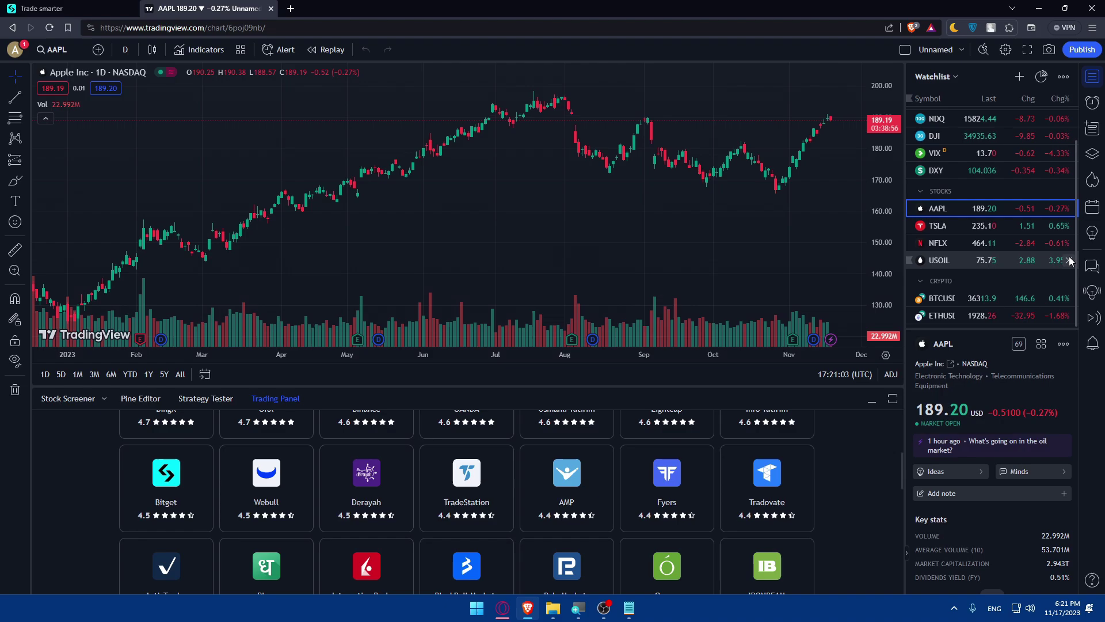
left_click(1069, 261)
left_click(1069, 260)
left_click(1069, 260)
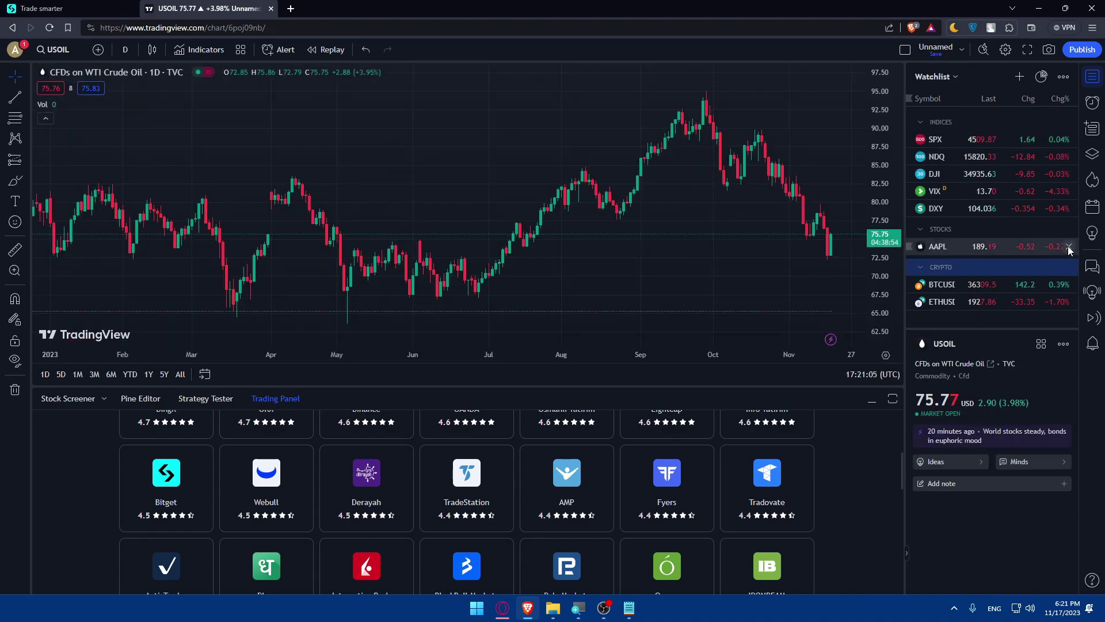
left_click(1069, 262)
Step: Remove AAPL, DXY, VIX, DJI, NDQ, SPX and the INDICES and STOCKS headers
left_click(1070, 246)
left_click(1069, 208)
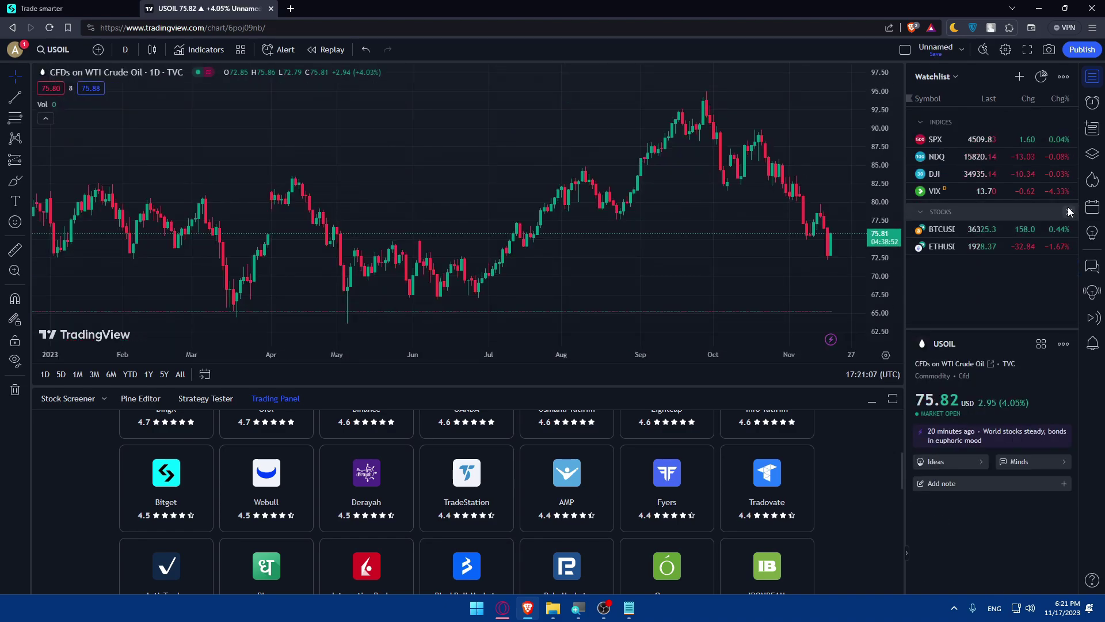
left_click(1069, 191)
left_click(1069, 174)
left_click(1069, 156)
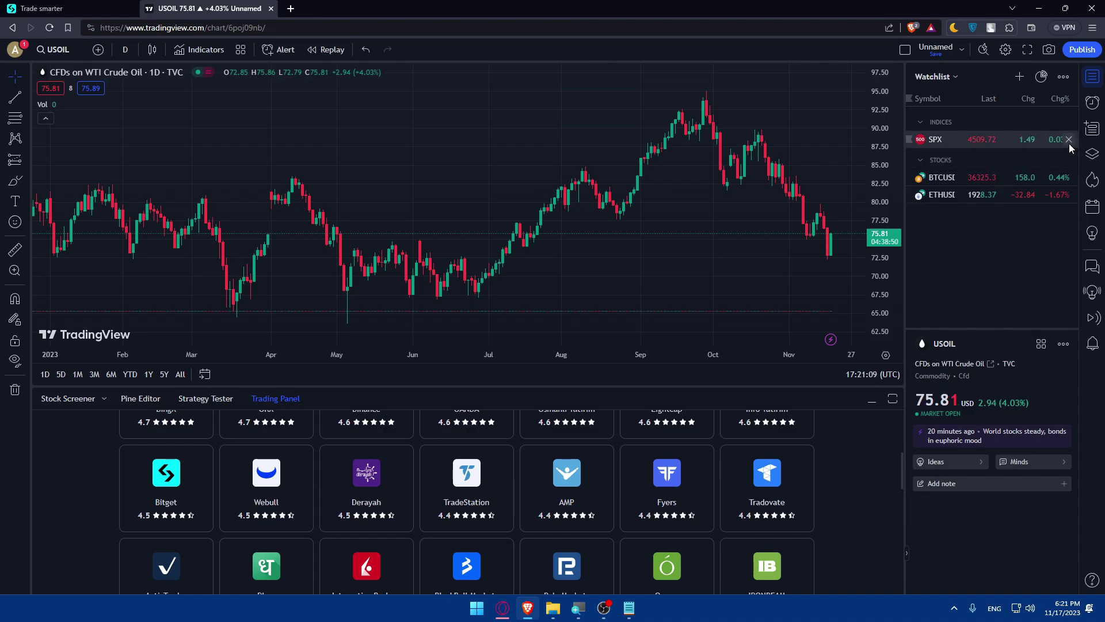
left_click(1068, 139)
left_click(1069, 122)
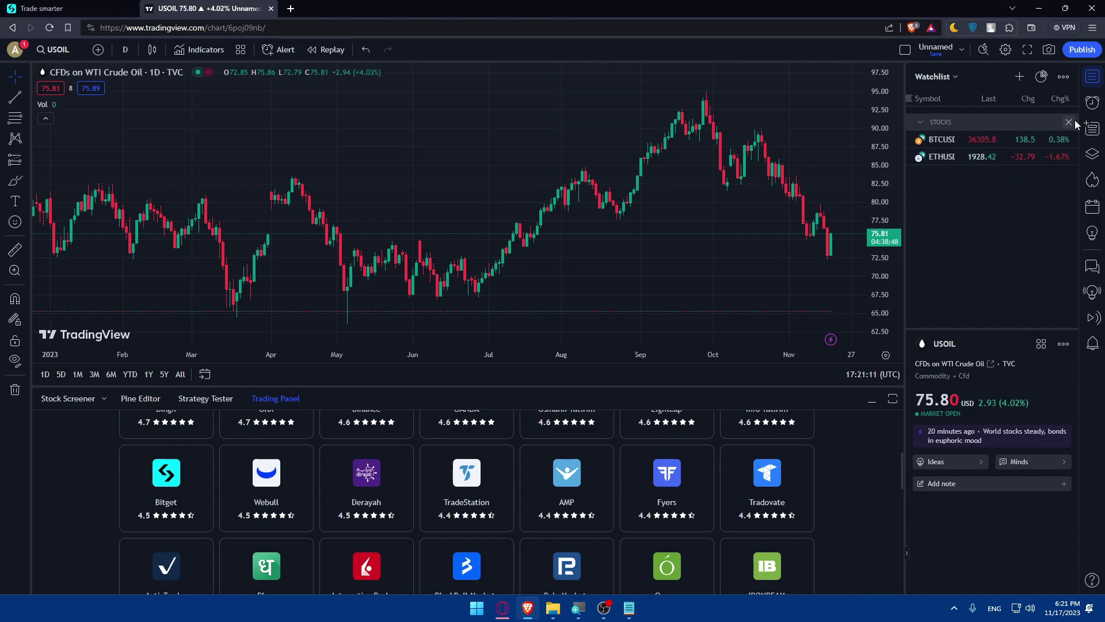
left_click(1068, 122)
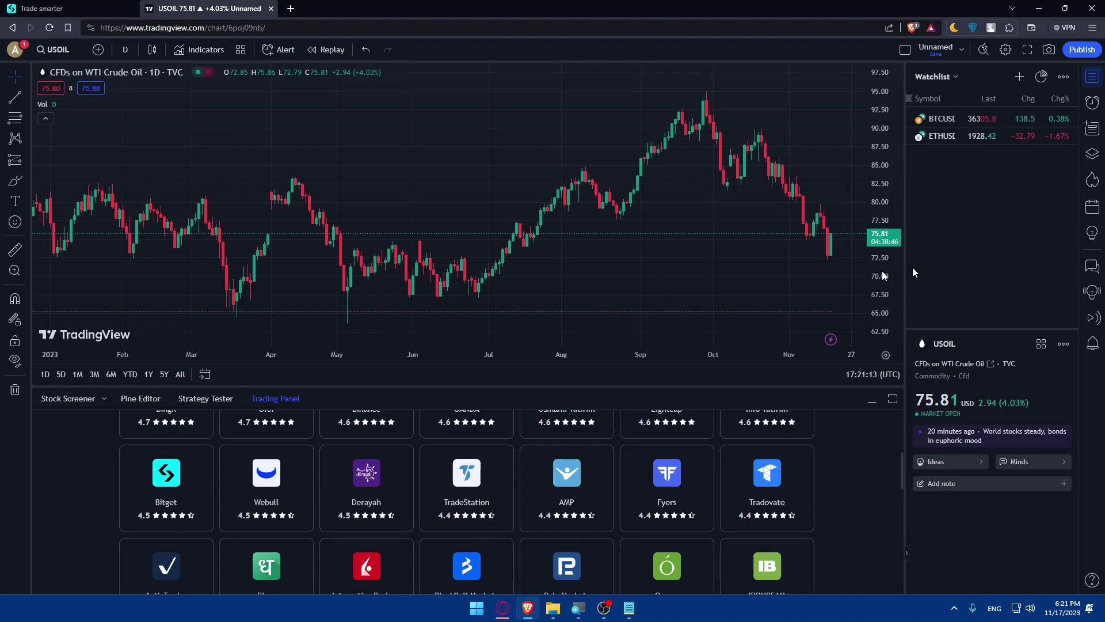
Step: Switch the chart between BTCUSDT.P and ETHUSDT.P, ending on ETHUSDT.P
left_click(955, 116)
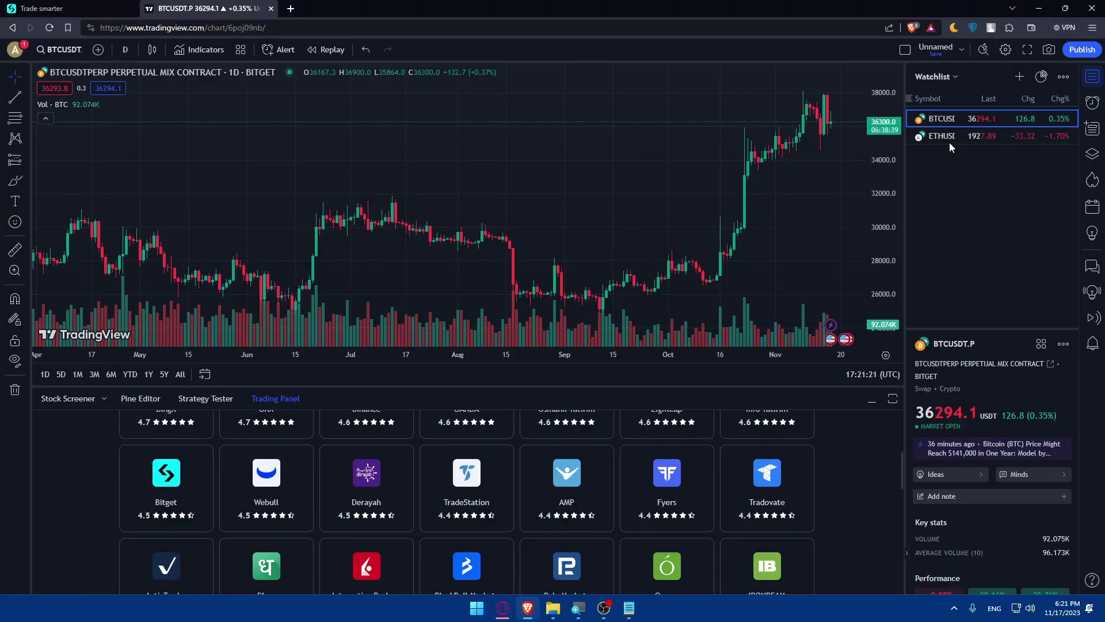
left_click(948, 137)
left_click(955, 116)
left_click(955, 139)
left_click(951, 118)
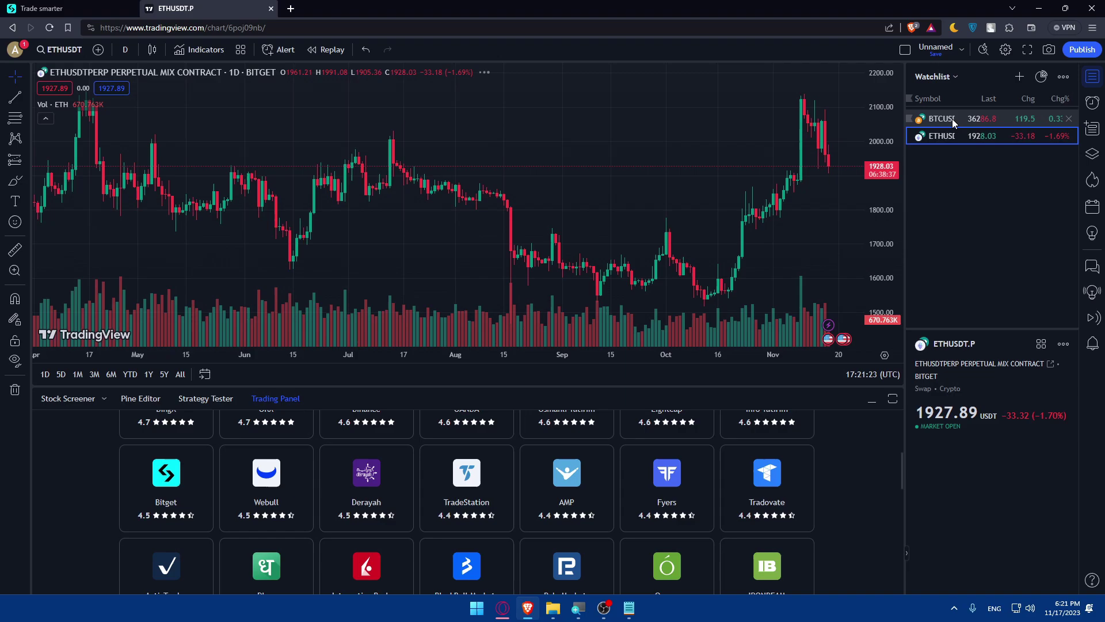
left_click(949, 139)
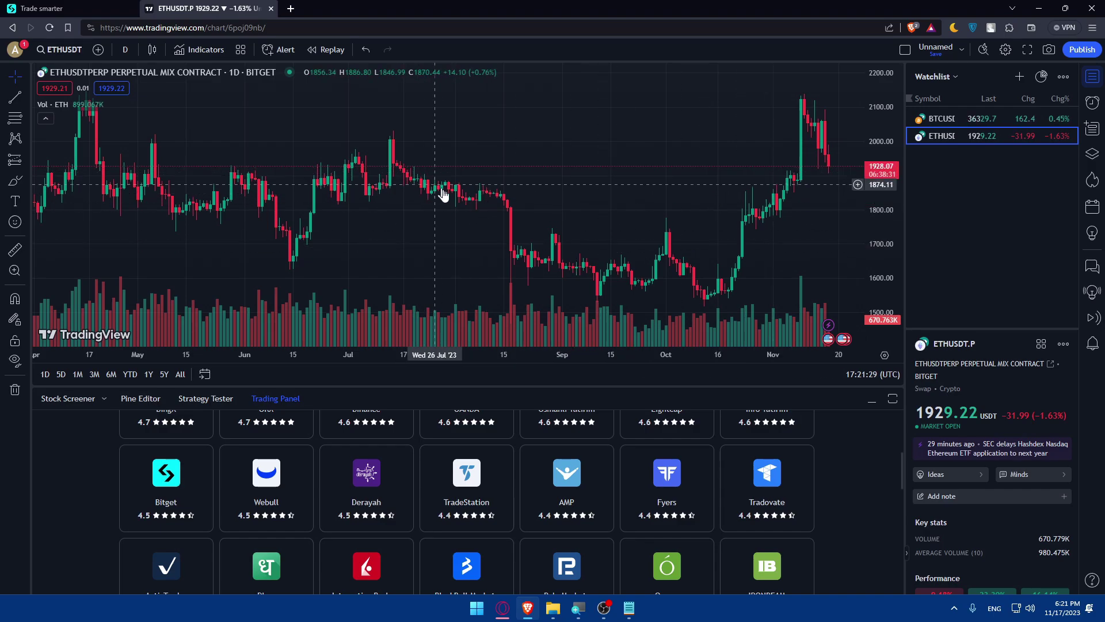
Step: Search for SOLANA in Symbol Search, then clear it and close without choosing a symbol
scroll(456, 215, "down", 3)
scroll(455, 215, "down", 2)
type("-")
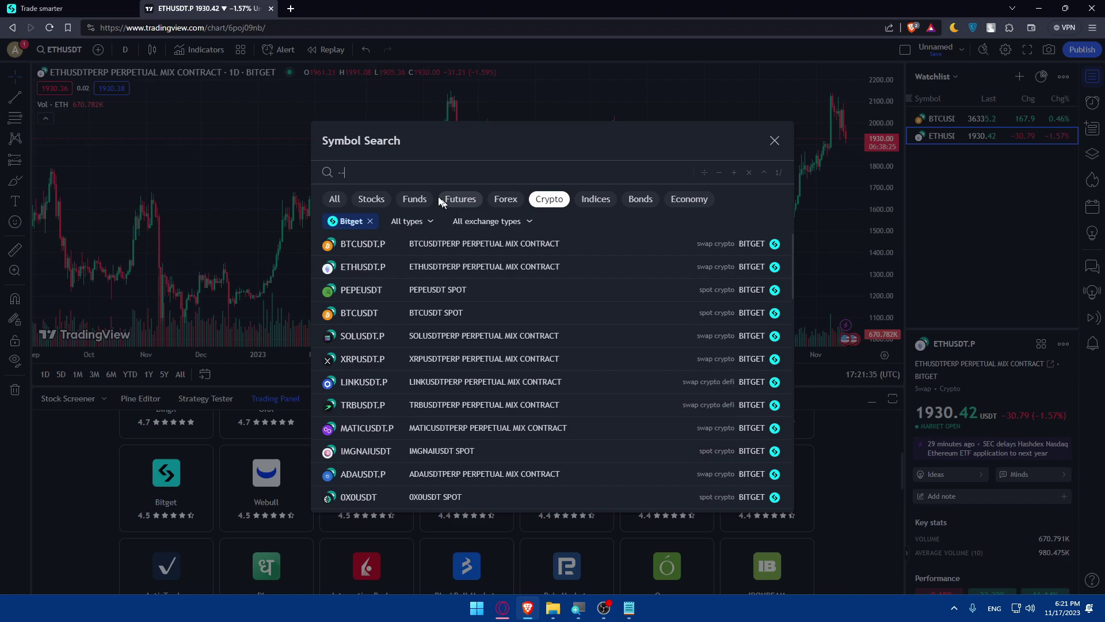
type("SOLANA")
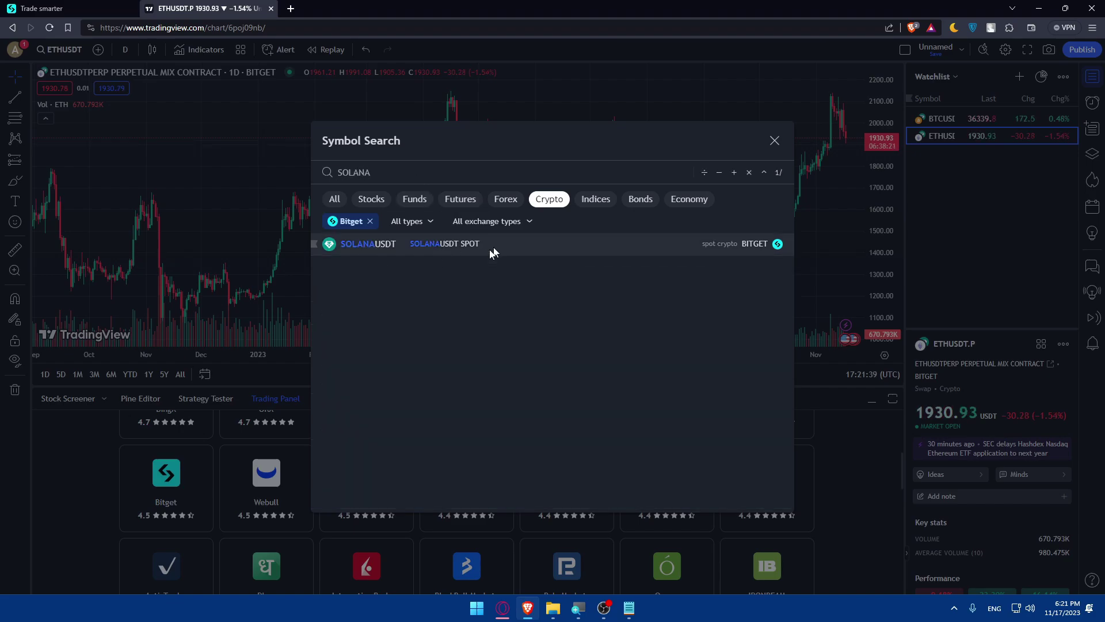
key("BackSpace")
key("BackSpace")
key("BackSpace")
key("BackSpace")
key("BackSpace")
key("BackSpace")
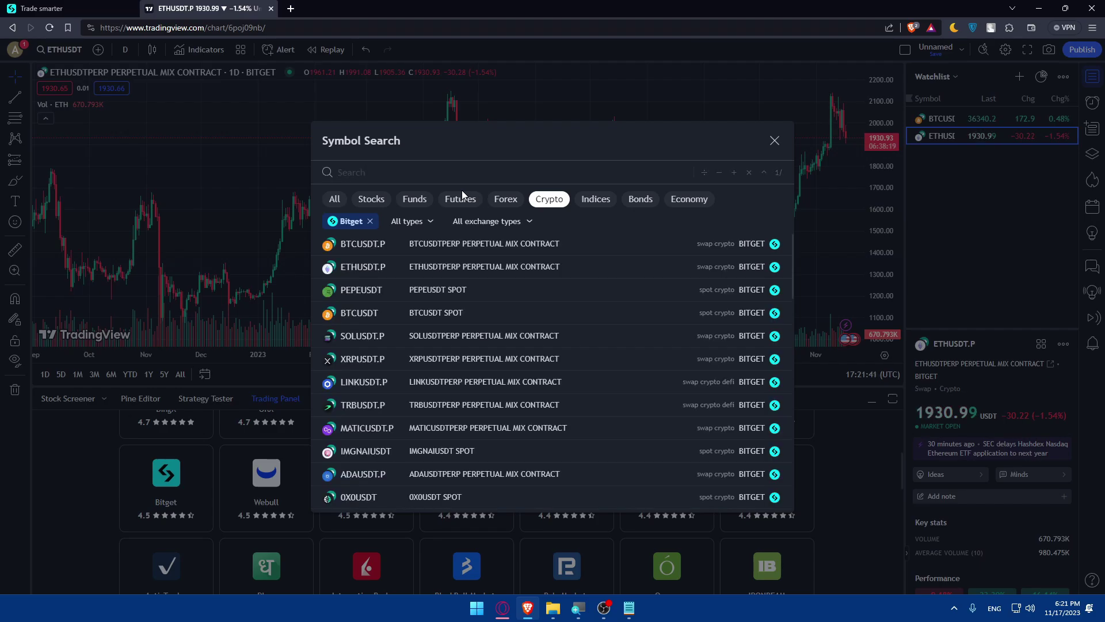
left_click(773, 141)
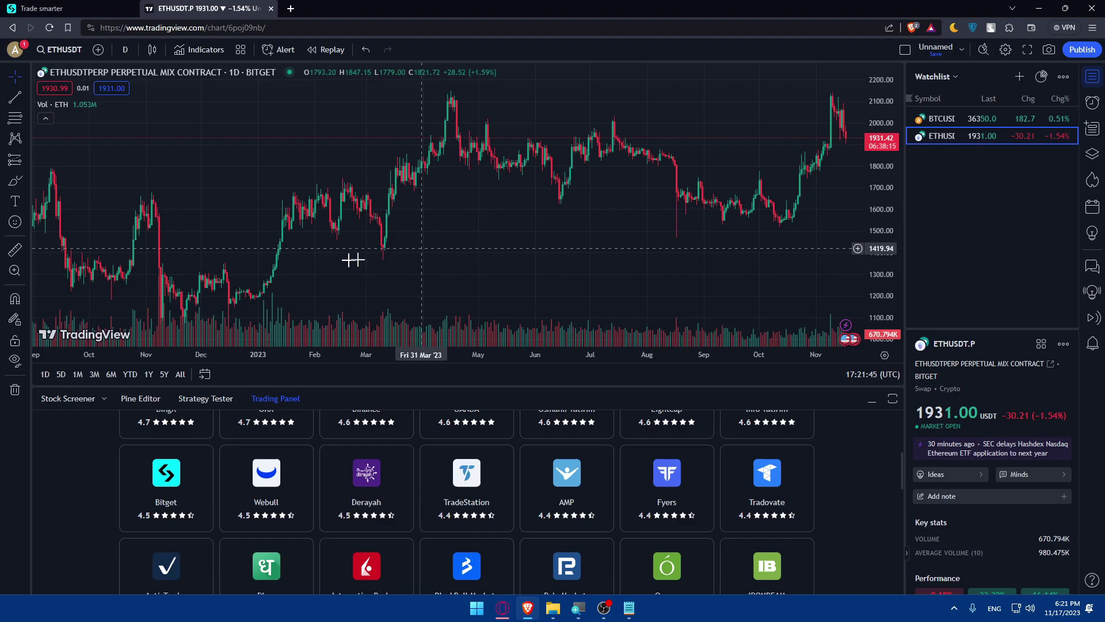